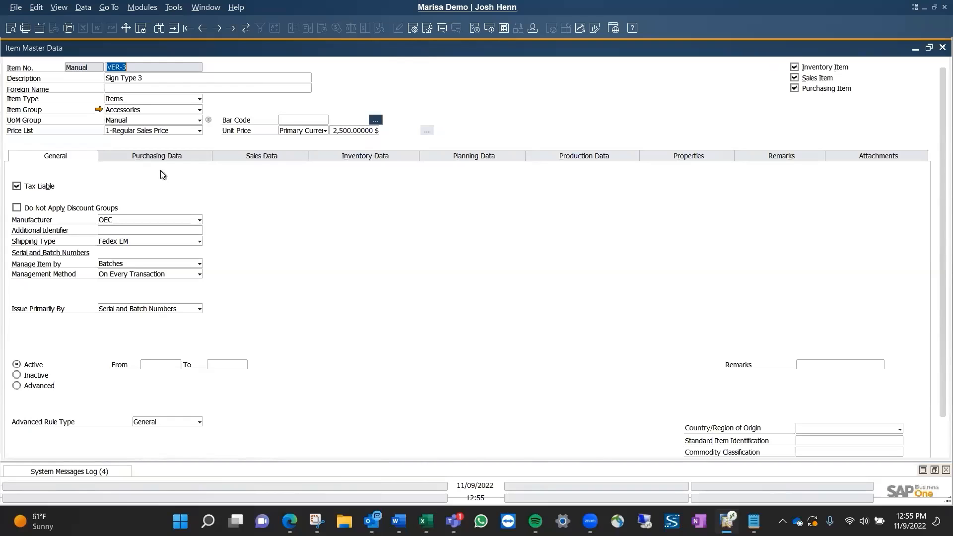
Review item VER-3's purchasing, sales and inventory data, including its units of measure and warehouse stock rows.
left_click(172, 157)
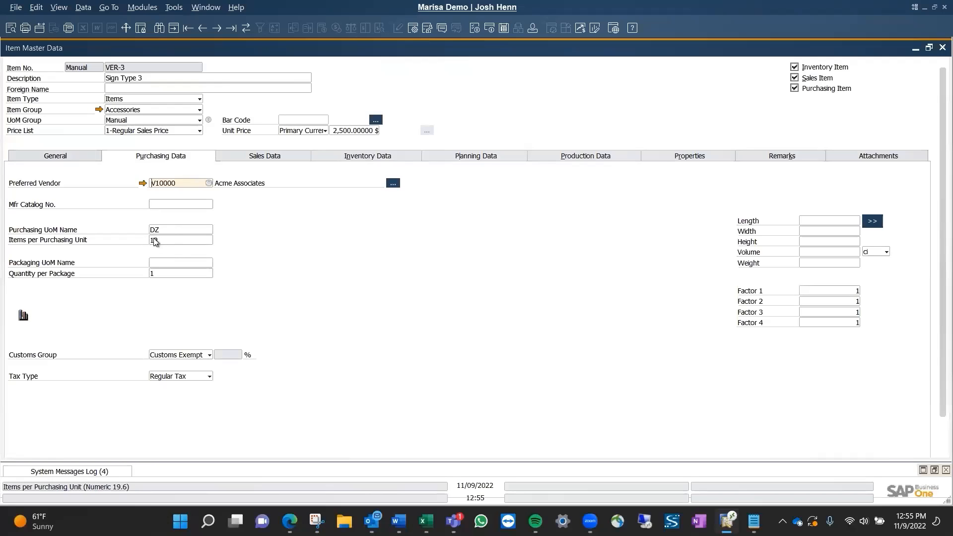
left_click(359, 158)
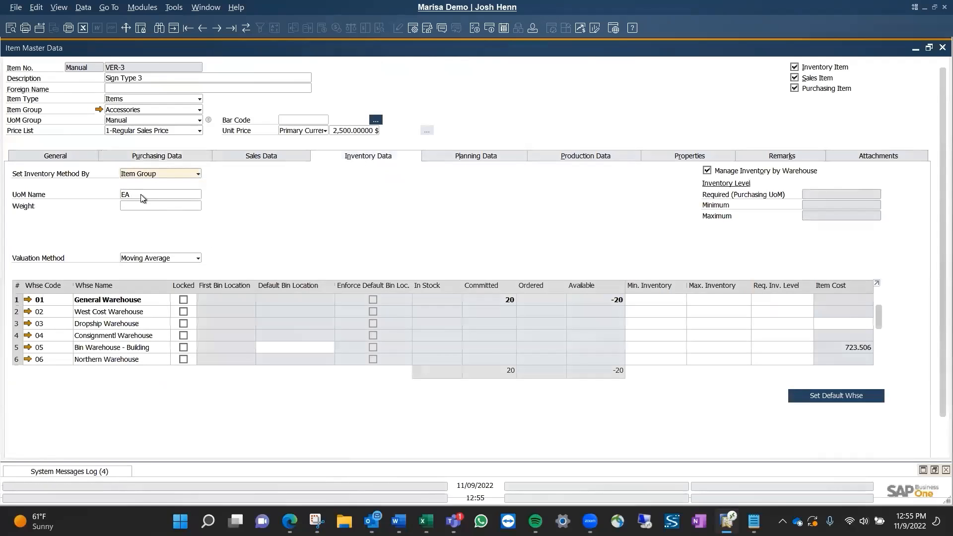
left_click(260, 156)
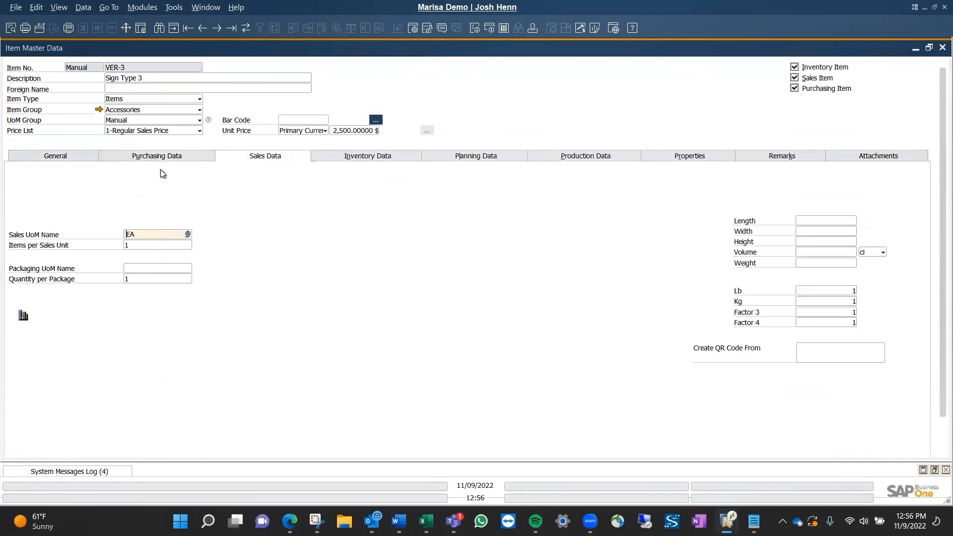
left_click(376, 161)
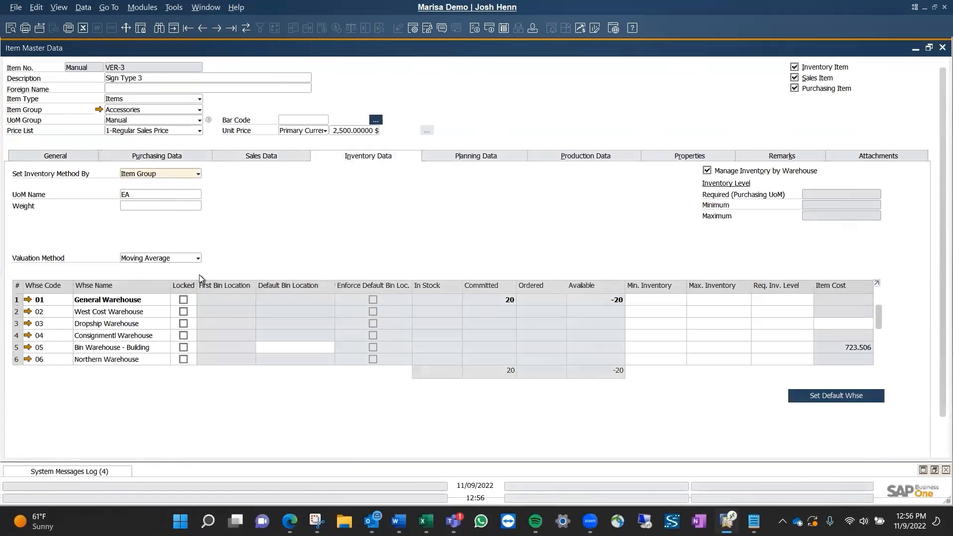
scroll(193, 306, "down", 3)
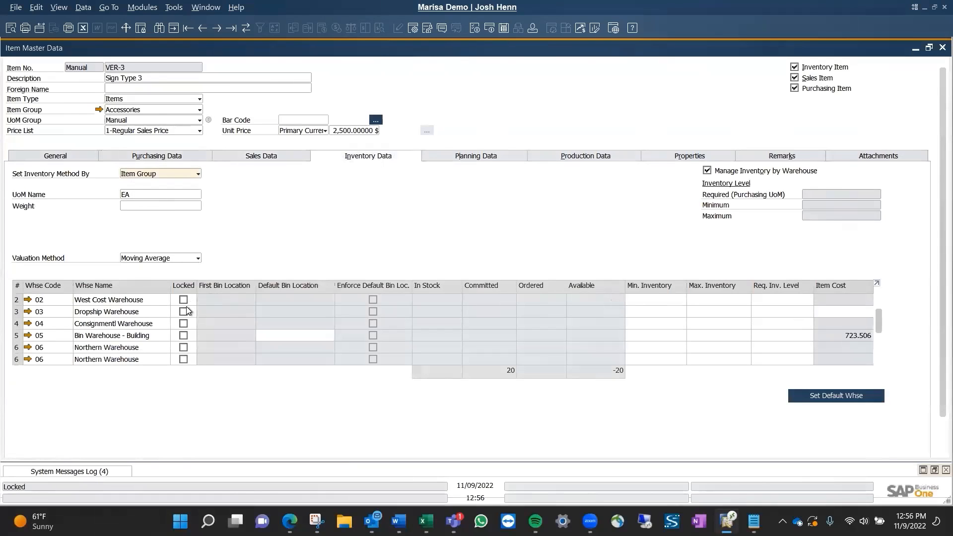
scroll(190, 318, "up", 3)
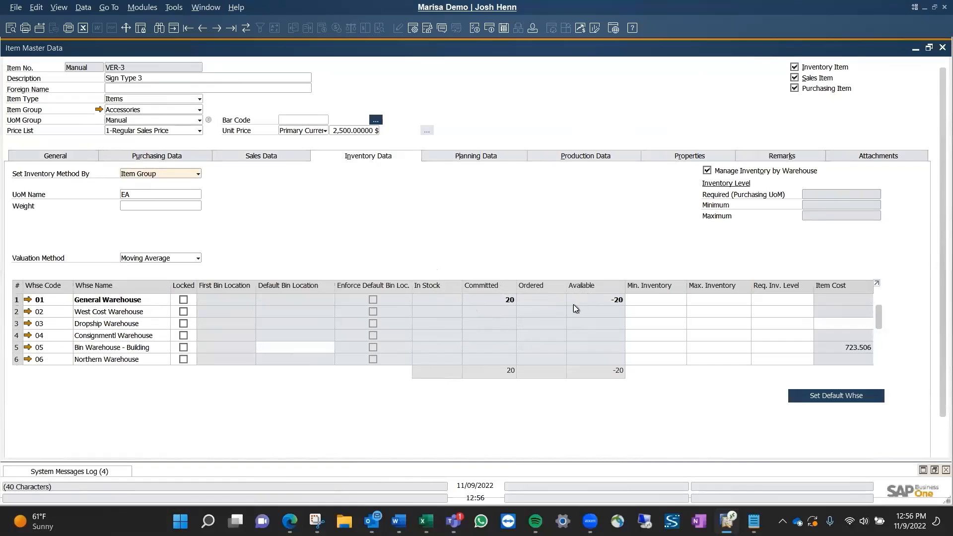
View the Available-to-Promise report for VER-3 and its linked sales order line, and close both windows.
right_click(496, 299)
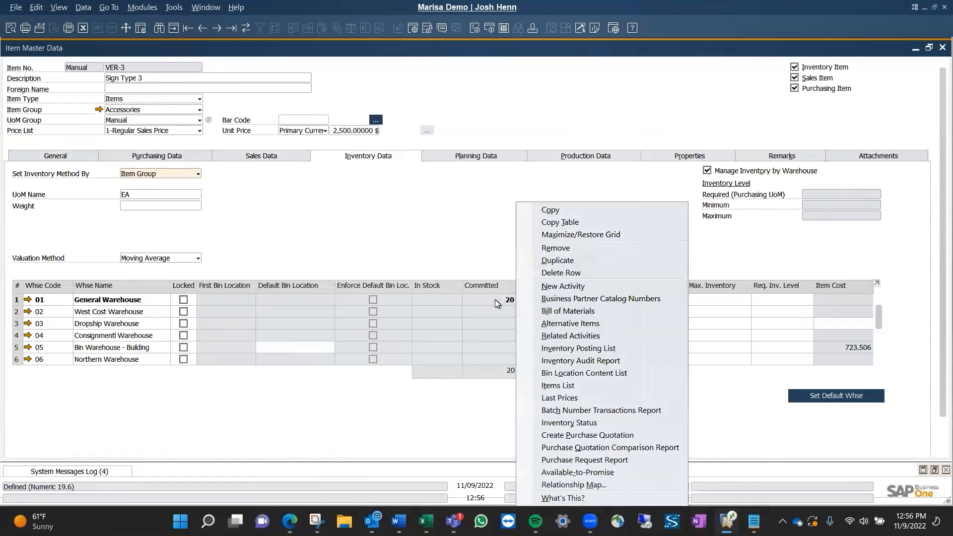
left_click(584, 472)
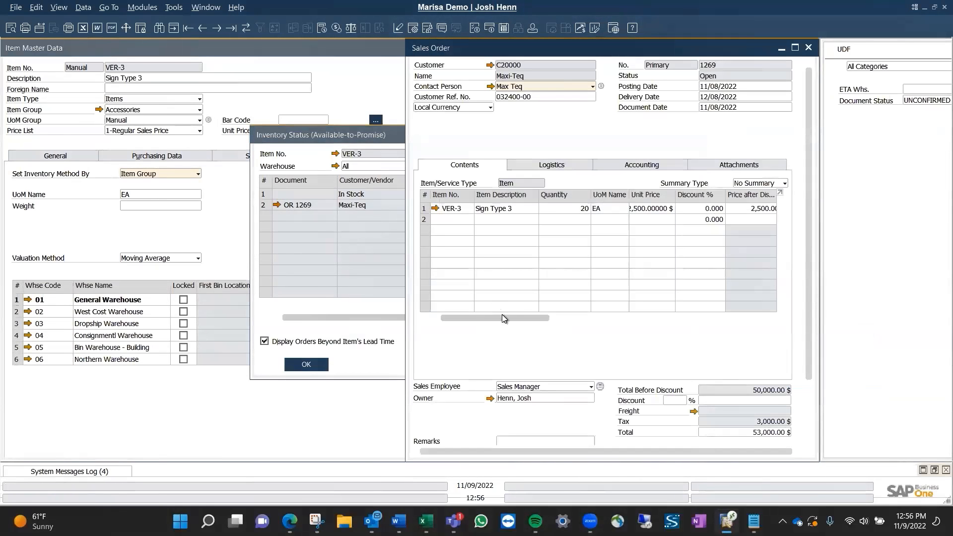
left_click_drag(517, 318, 697, 320)
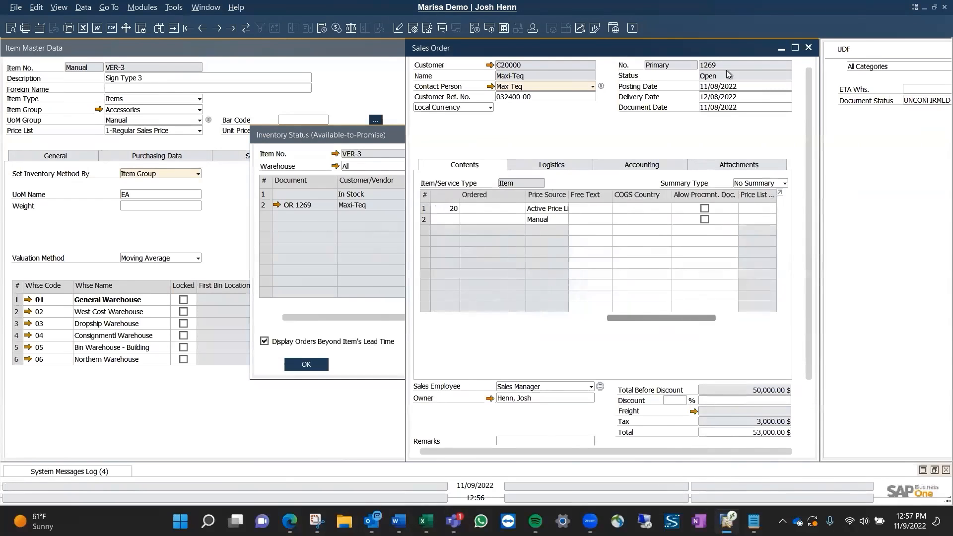
left_click(808, 47)
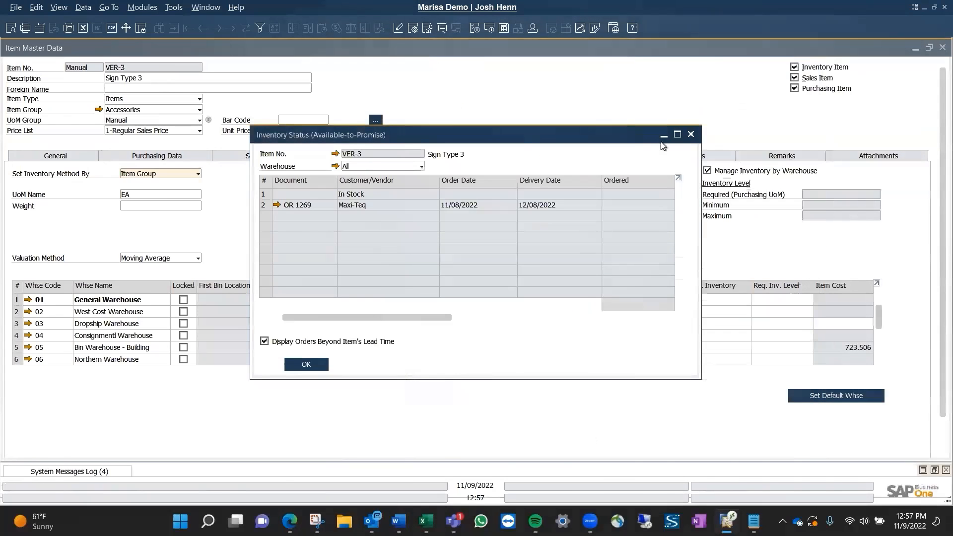
left_click(690, 134)
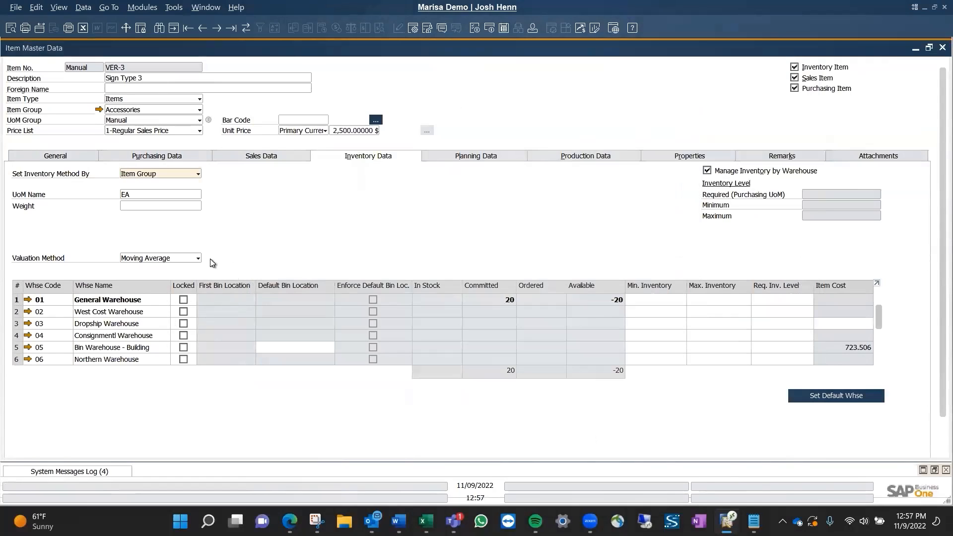
Examine VER-3's planning data, including the planning method, lead time and available order interval options.
left_click(494, 157)
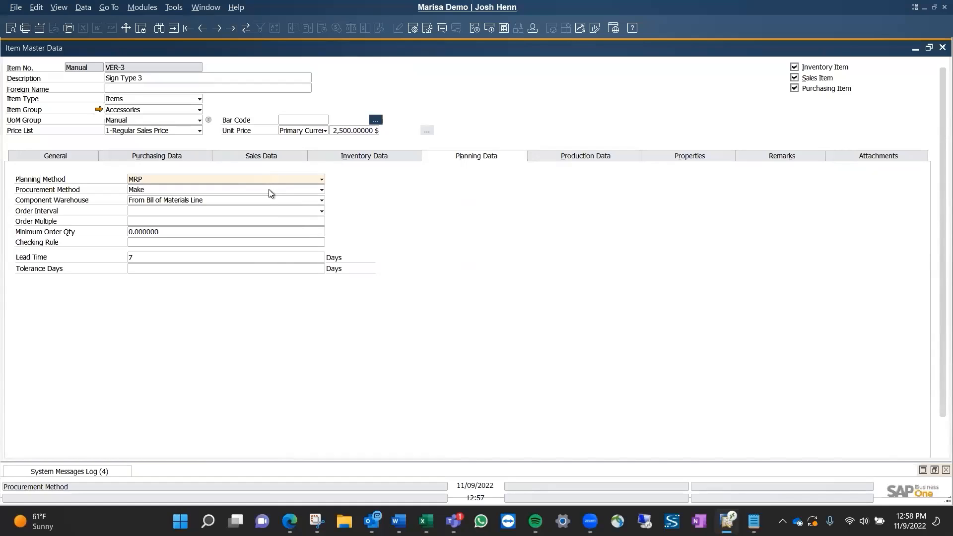
left_click(241, 211)
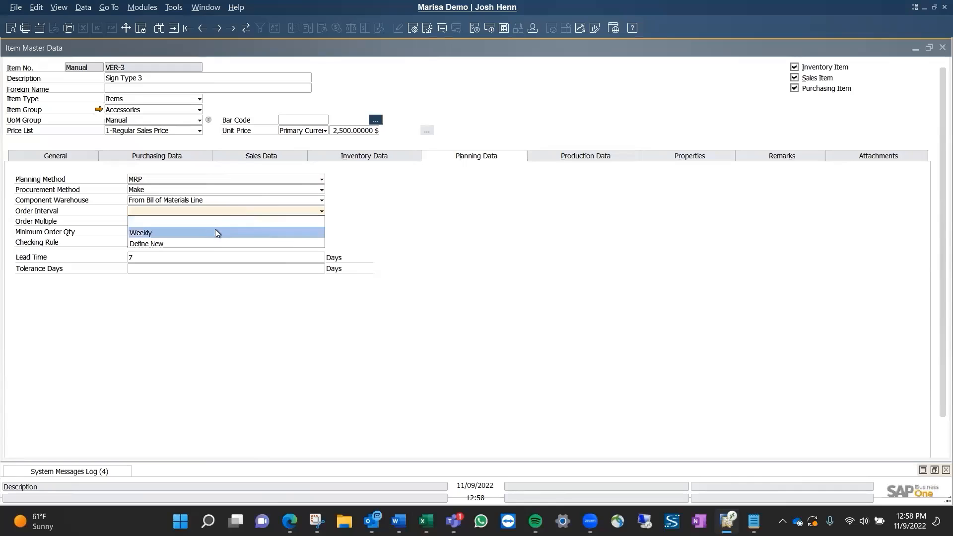
left_click(473, 224)
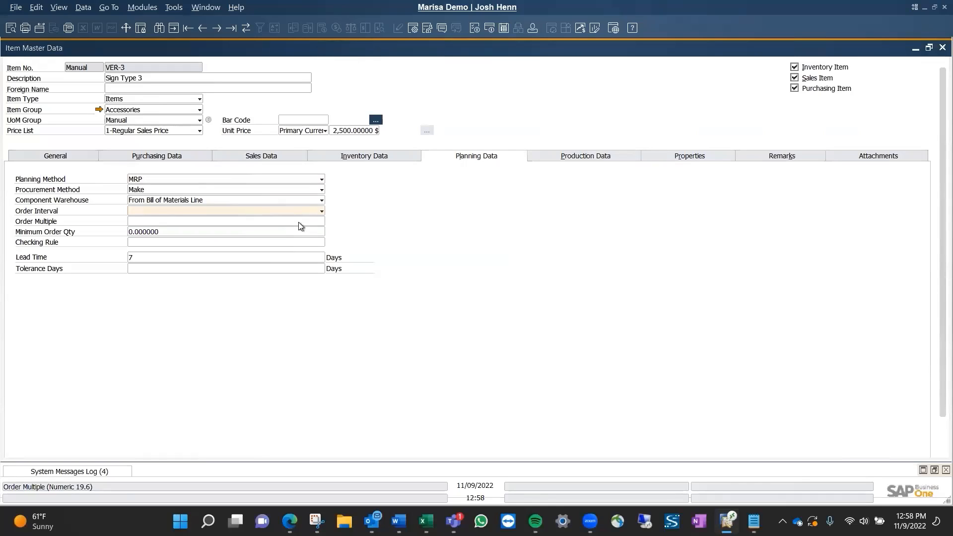
left_click(286, 219)
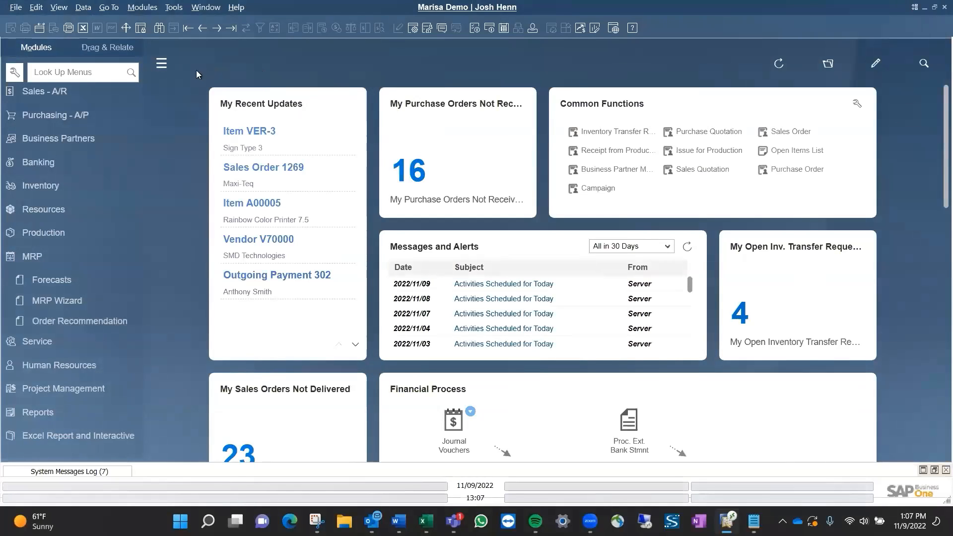
Start a new MRP forecast with code cd22 and name Customer Day 22.
left_click(55, 279)
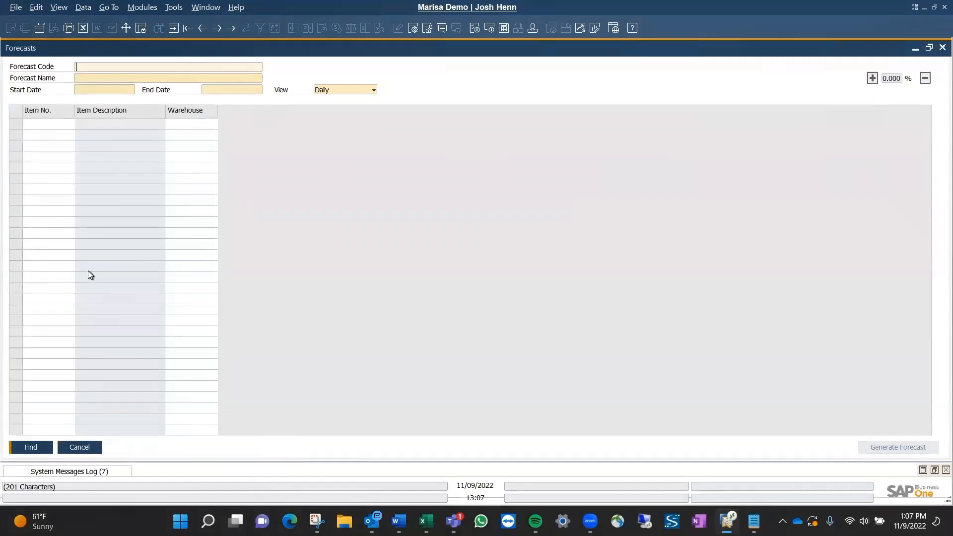
key("ctrl+a")
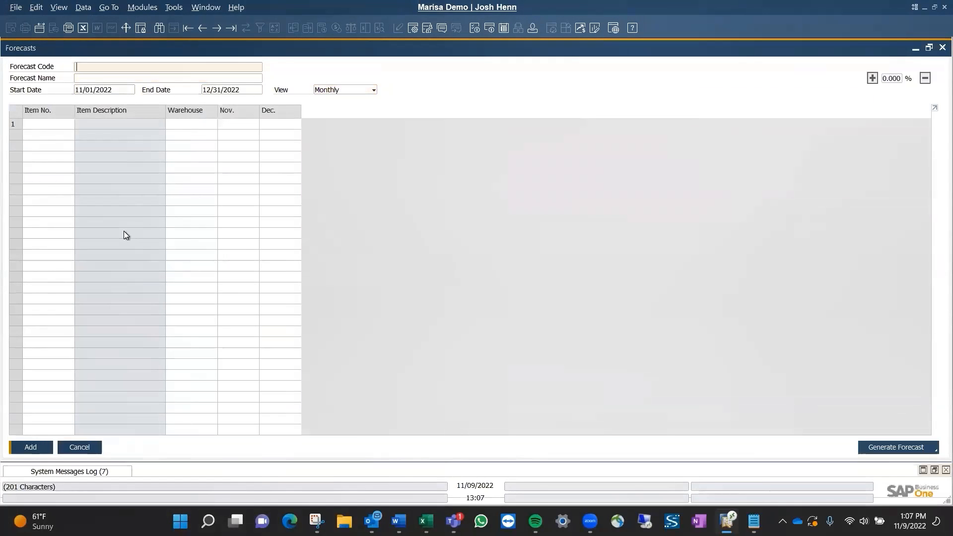
type("cd22")
key("Tab")
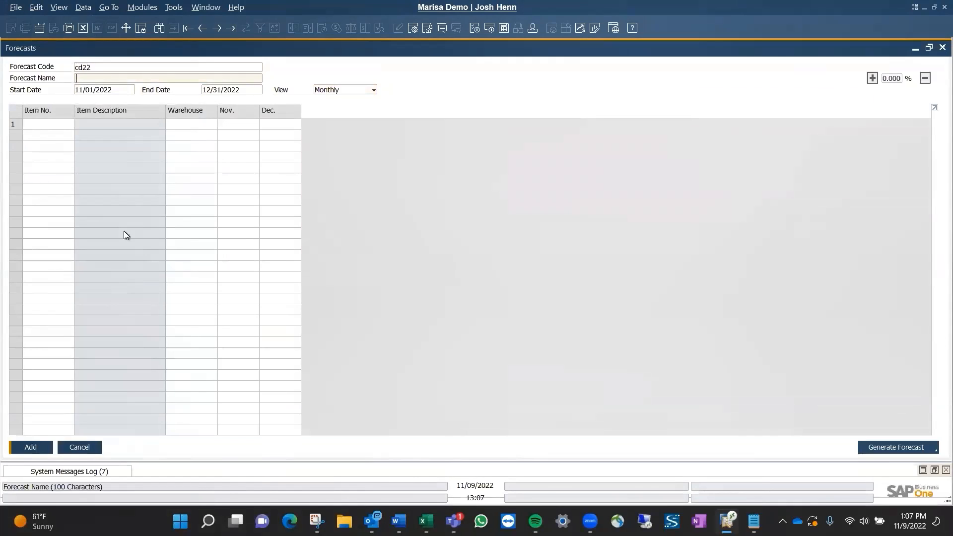
type("Customer Day 22")
Review the forecast's start date, end date and the available daily, weekly and monthly view options.
left_click(53, 124)
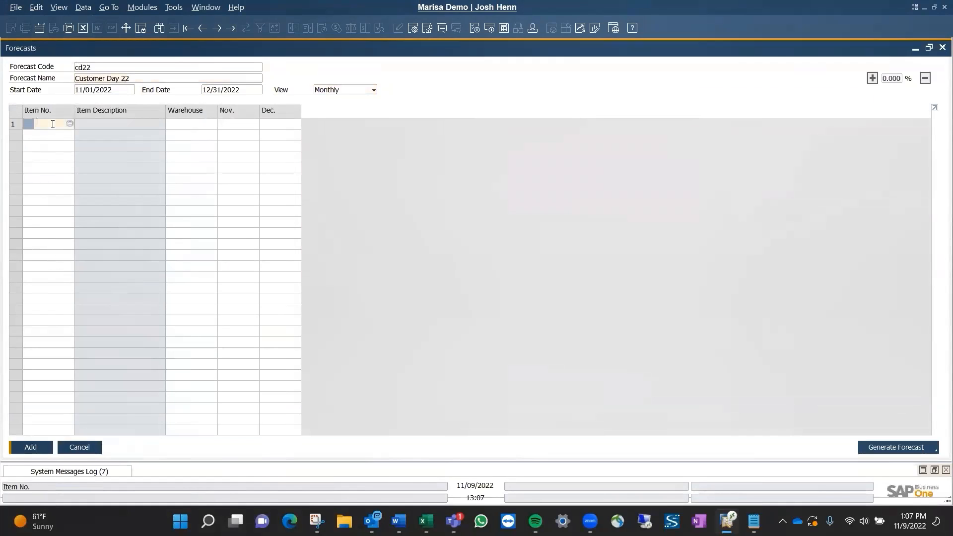
left_click(96, 93)
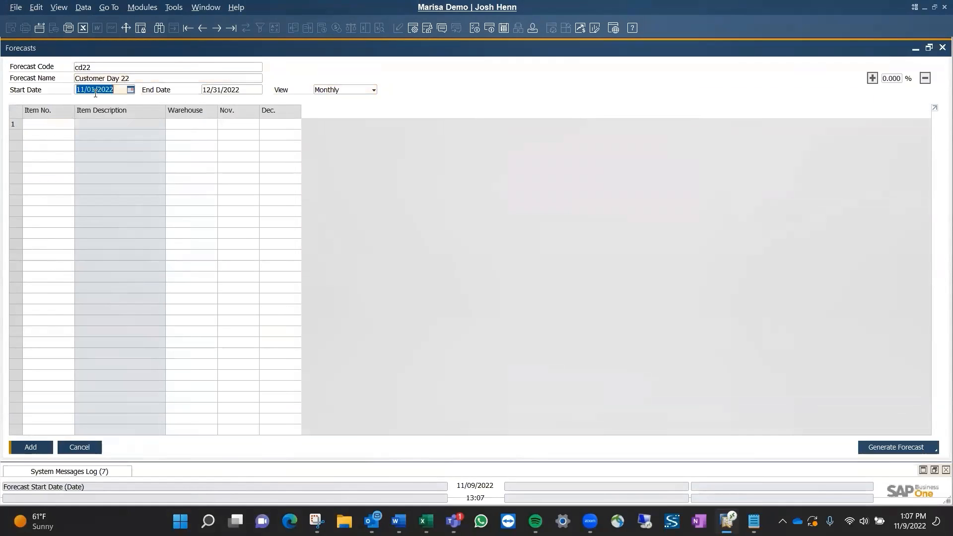
left_click(239, 91)
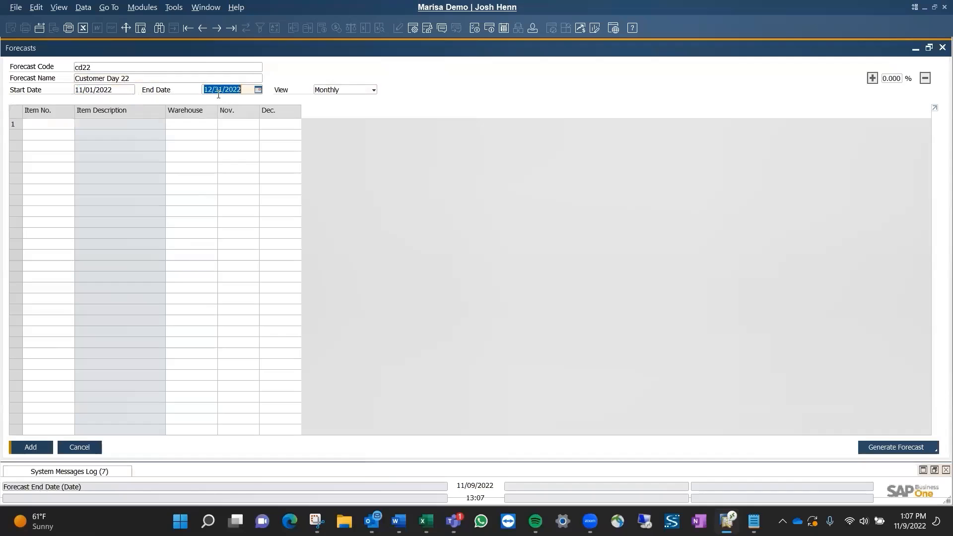
left_click(335, 92)
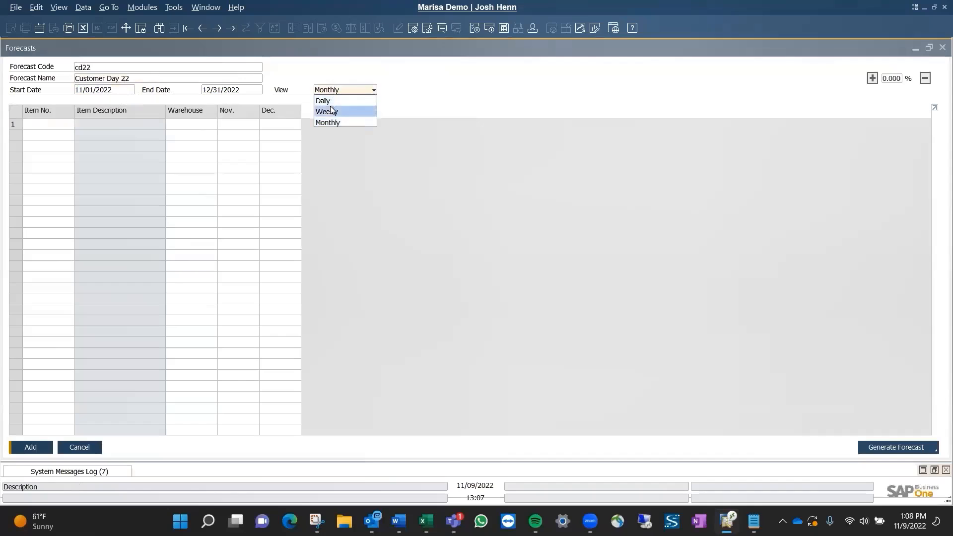
left_click(353, 158)
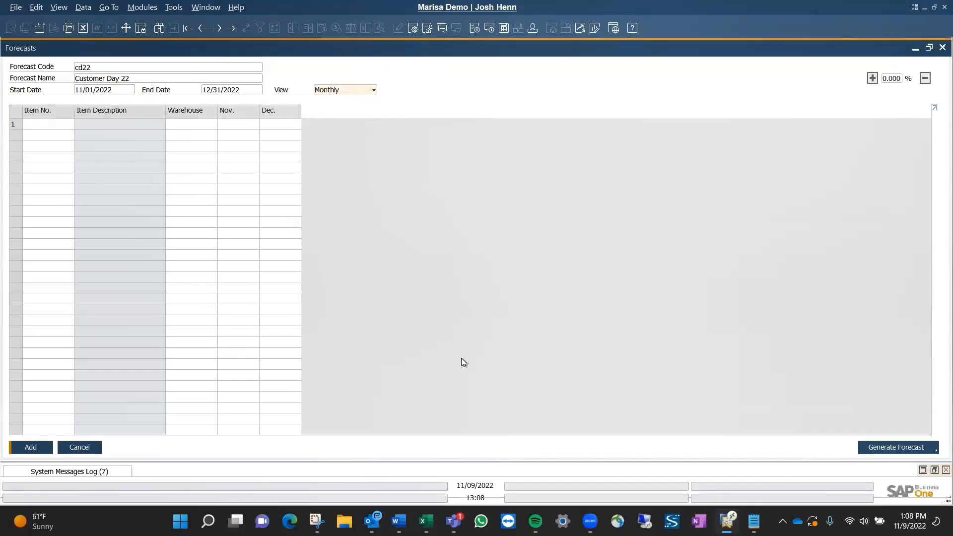
Switch to the Book1 Excel workbook and copy the forecast table in A1:E4, including its header row.
key("alt+Tab")
key("alt+Tab")
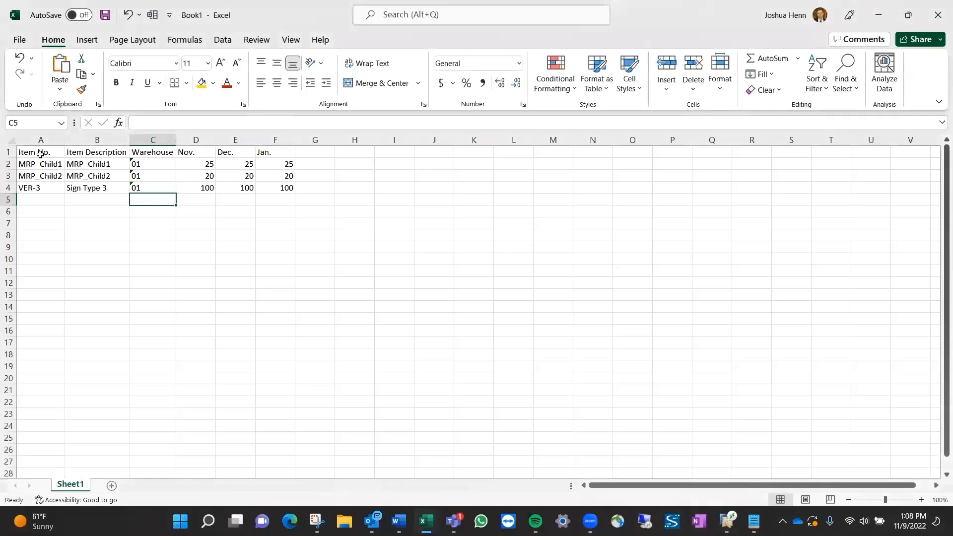
left_click_drag(41, 153, 242, 187)
key("ctrl+c")
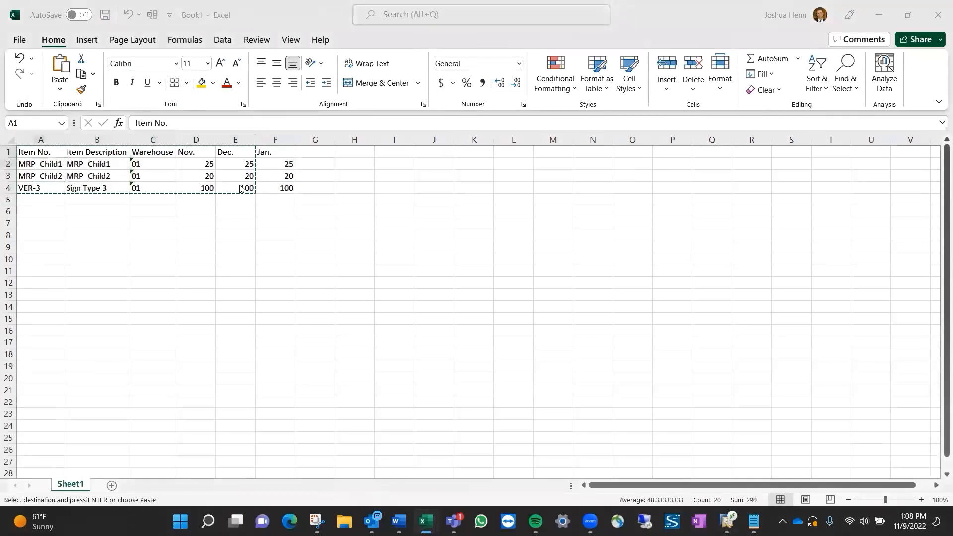
Switch back to SAP Business One and paste the copied table into the forecast grid, specifying that it includes header information.
key("alt+Tab")
right_click(34, 121)
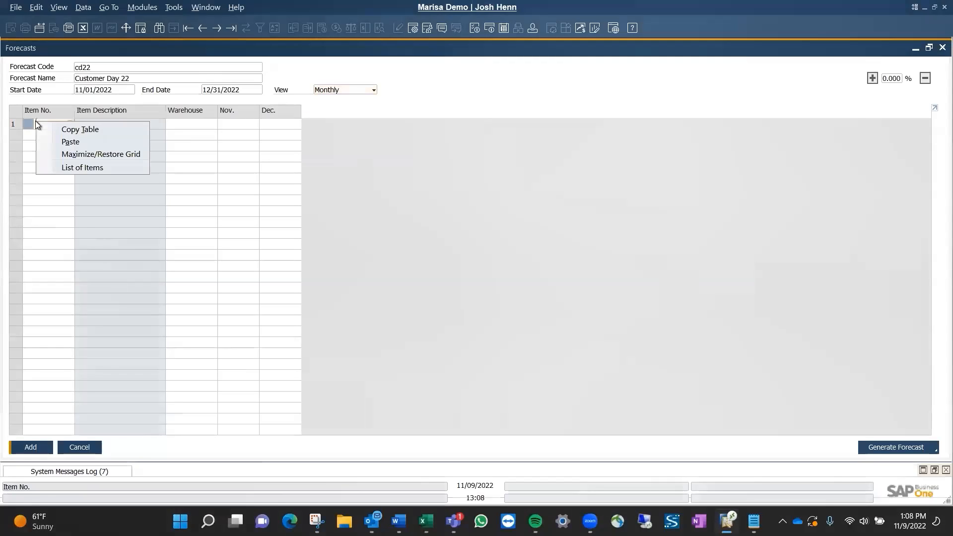
left_click(73, 141)
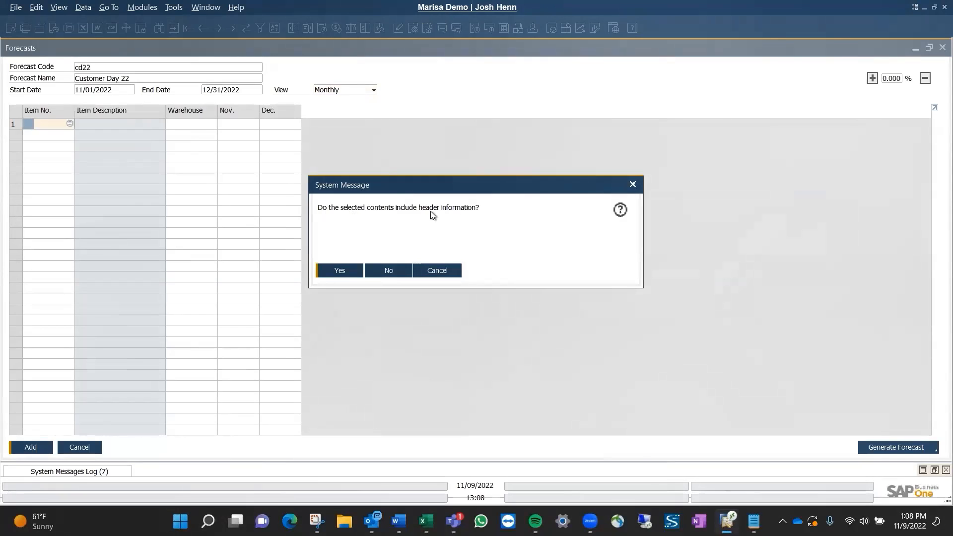
left_click(340, 270)
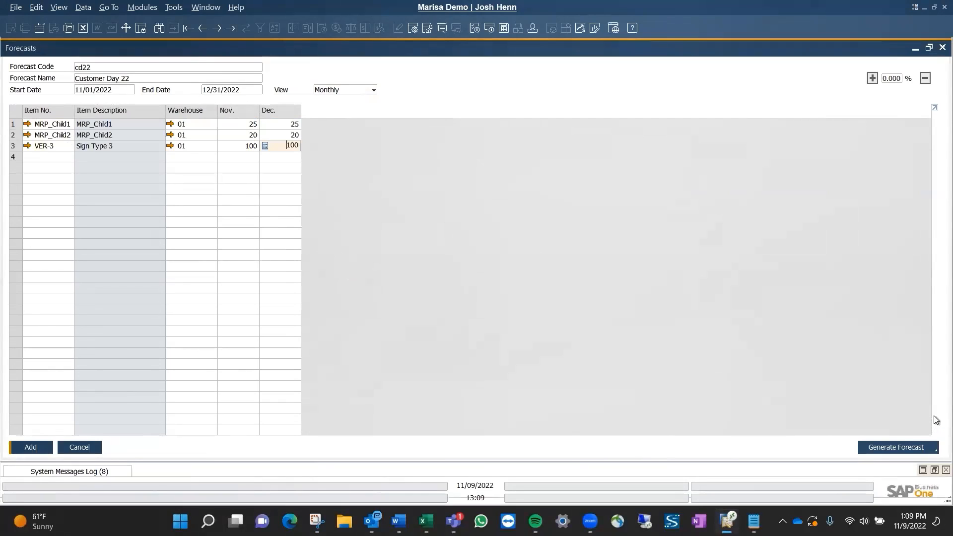
Check the forecast generation options, add the Customer Day 22 forecast without generating one, and close the Forecasts window.
left_click(915, 451)
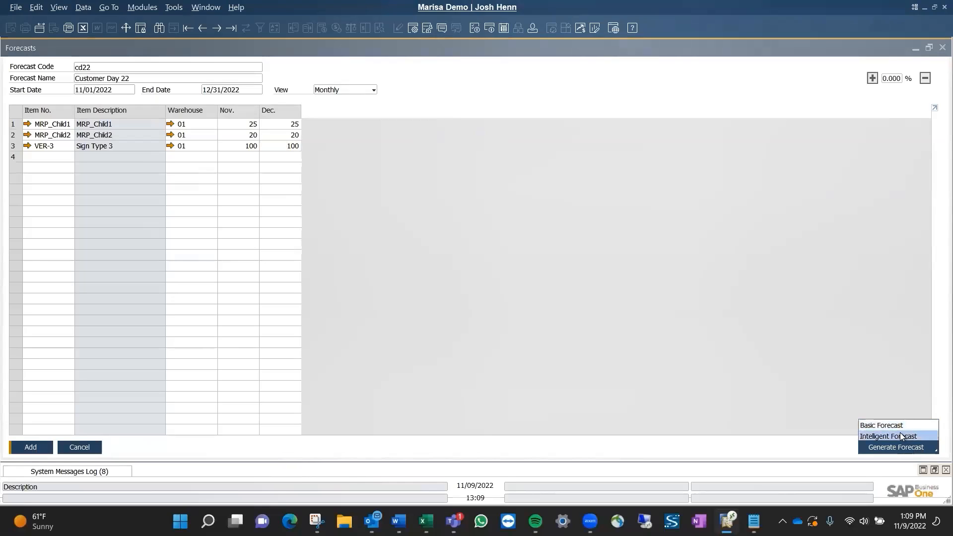
left_click(814, 381)
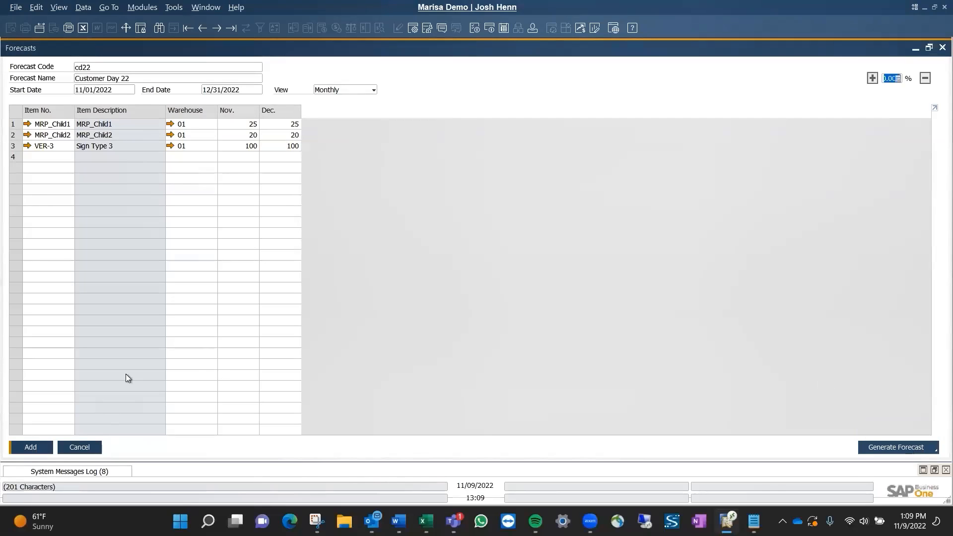
left_click(32, 448)
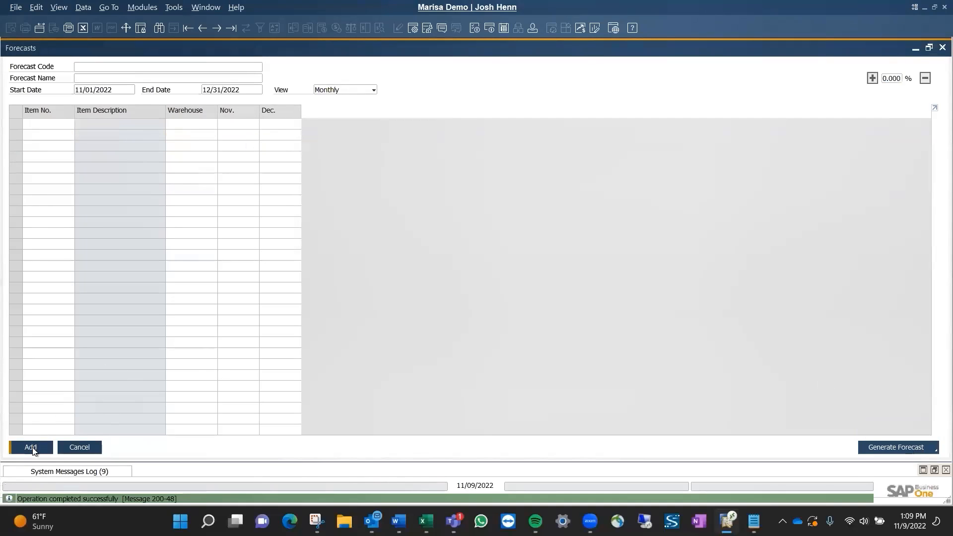
left_click(942, 48)
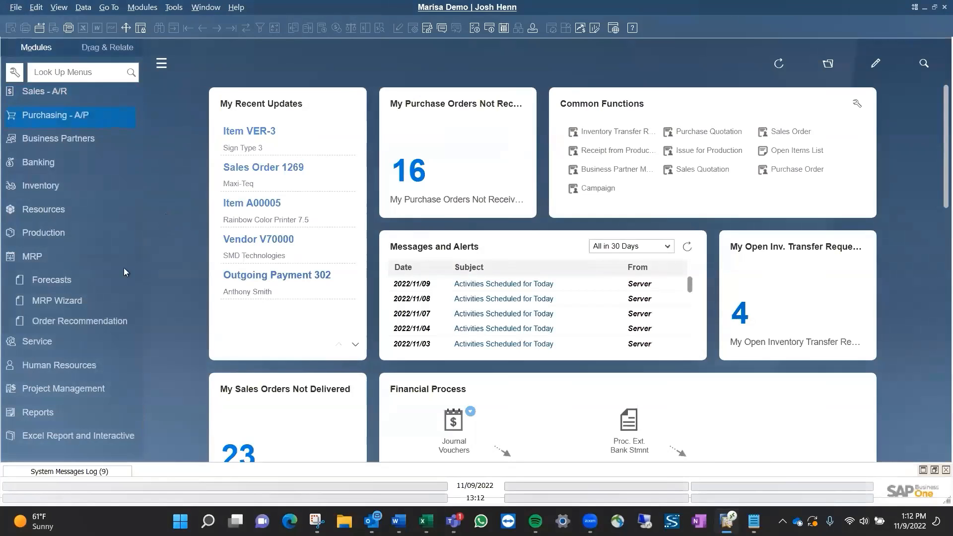
Start the MRP Wizard and create a new scenario named CD22 with the description Customer Day 22.
left_click(73, 299)
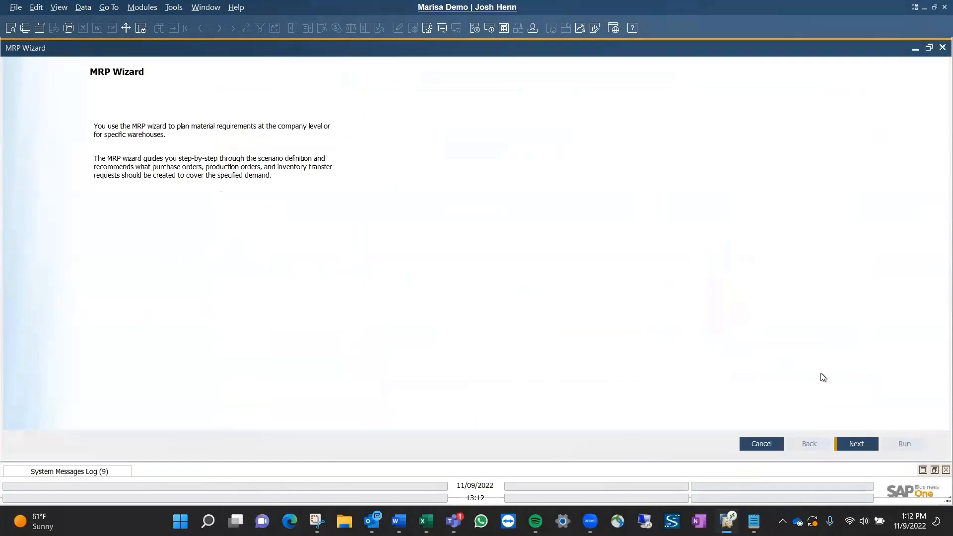
left_click(863, 446)
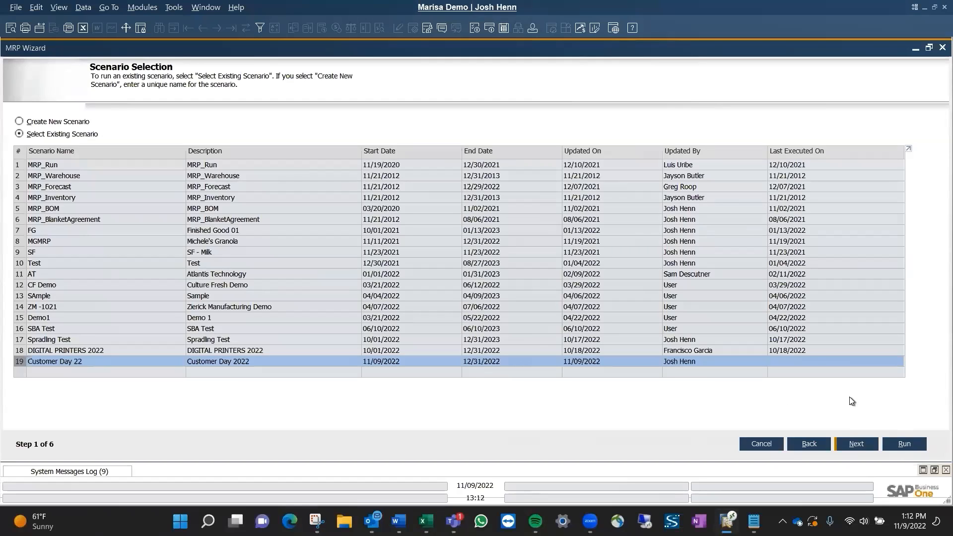
left_click(38, 123)
left_click(104, 167)
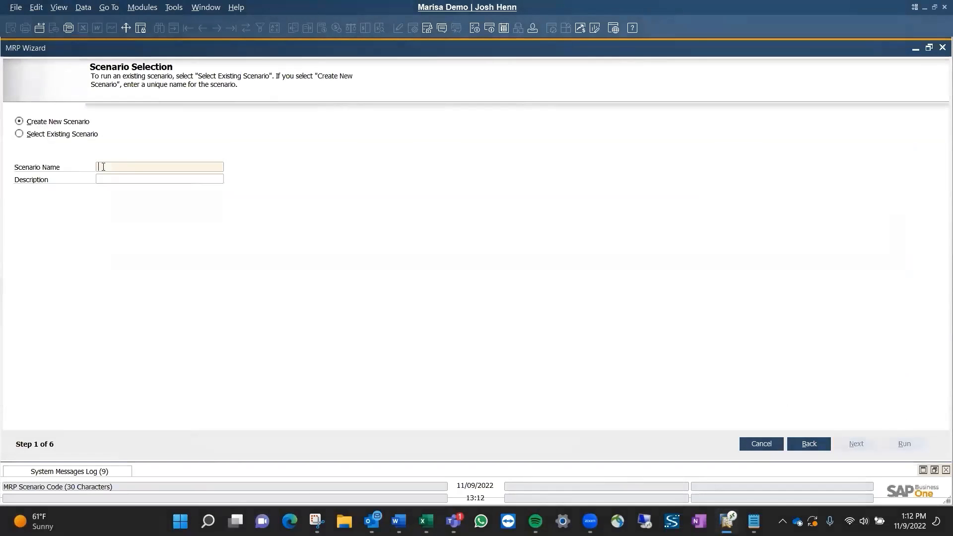
type("CD22")
key("Tab")
type("C")
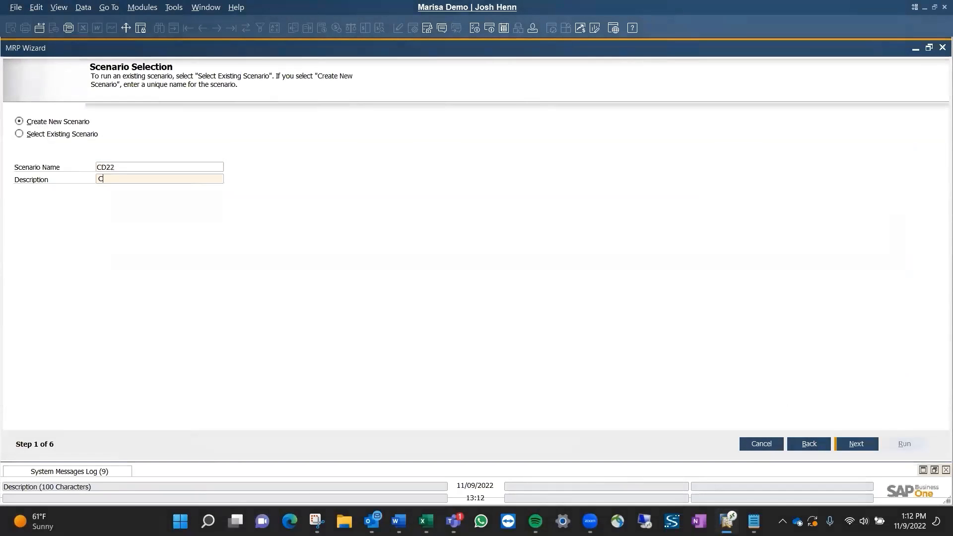
type("ustomer Day 22")
left_click(860, 444)
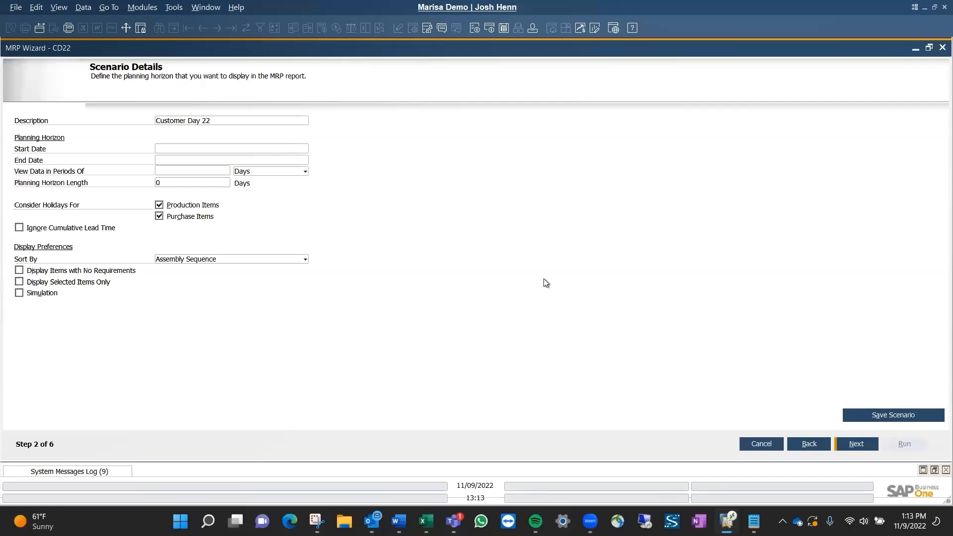
Set the scenario's planning horizon to start on 11/01/2022 and end on 12/31/2022.
left_click(279, 145)
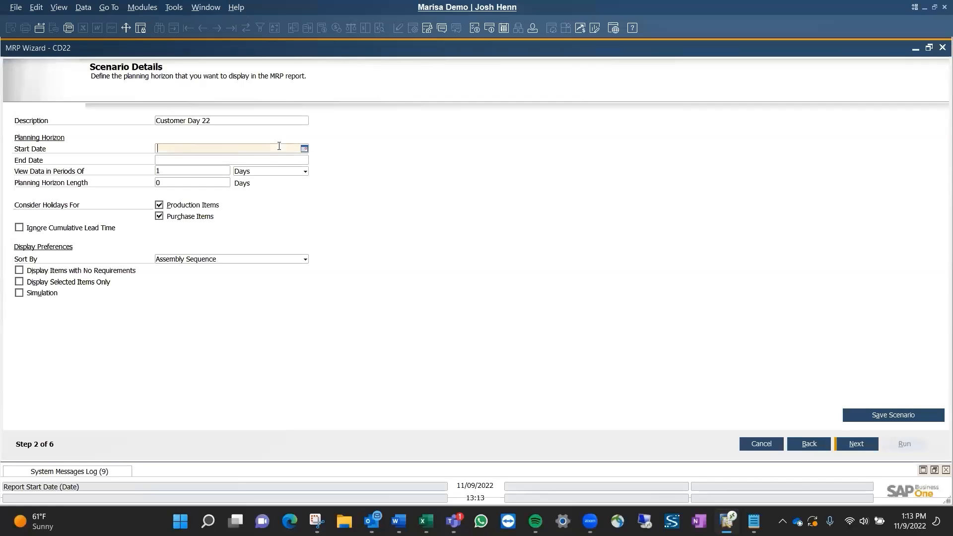
type("1101")
key("Tab")
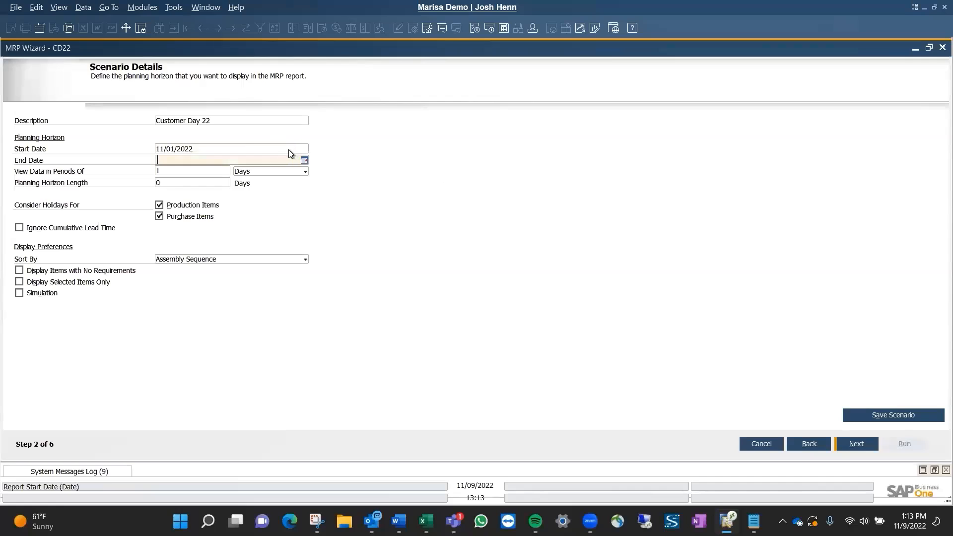
type("1231")
key("Tab")
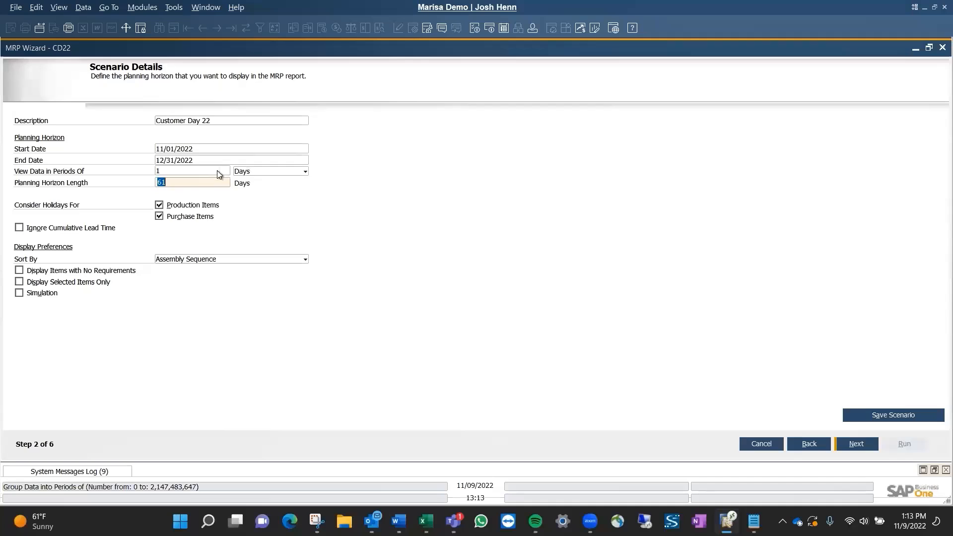
Check the period unit options, keep Days, and save the scenario before continuing to item selection.
left_click(250, 173)
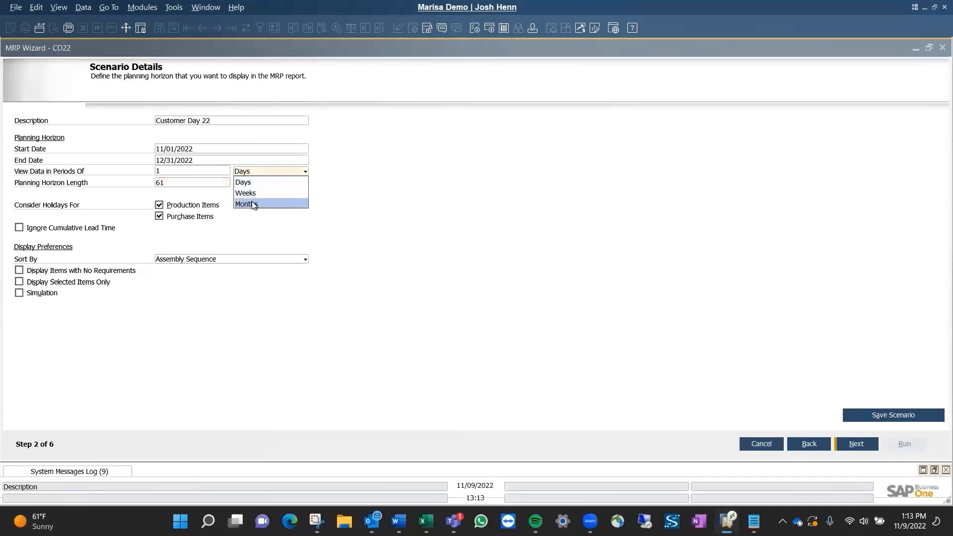
left_click(382, 206)
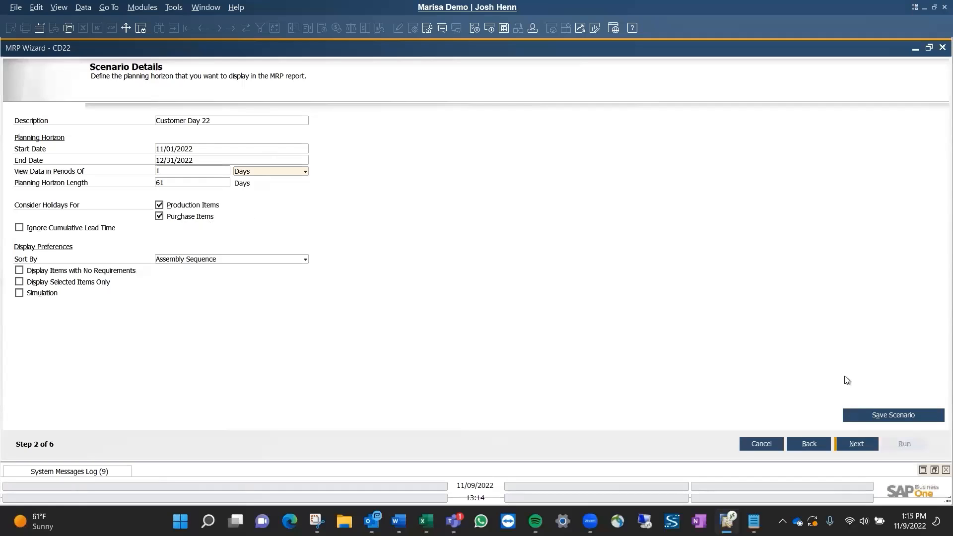
left_click(868, 416)
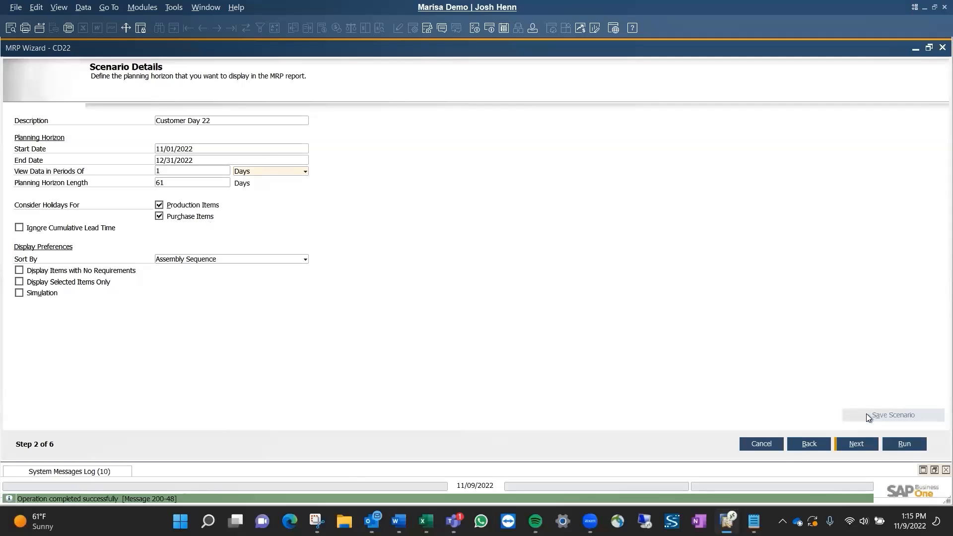
left_click(865, 449)
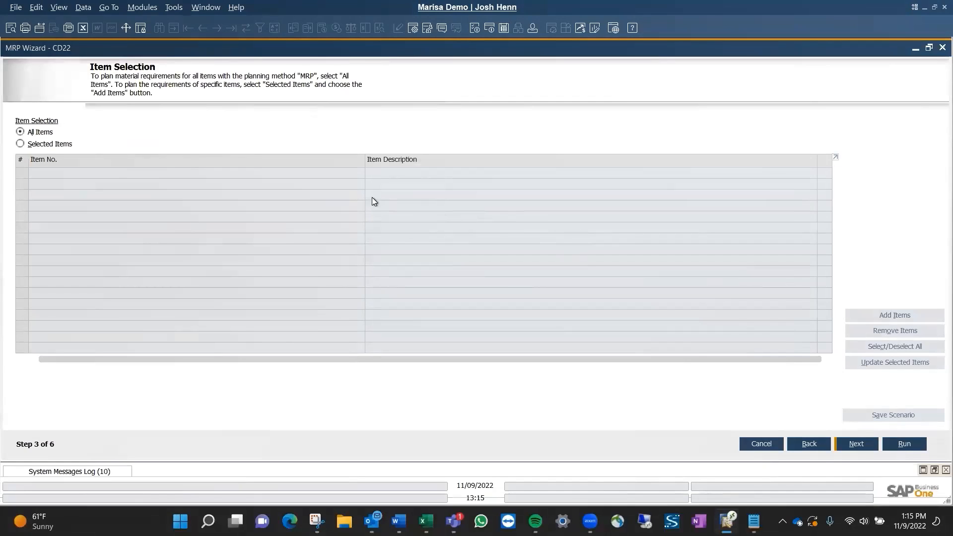
Limit the MRP run to selected items and add item VER-3 to the list.
left_click(56, 145)
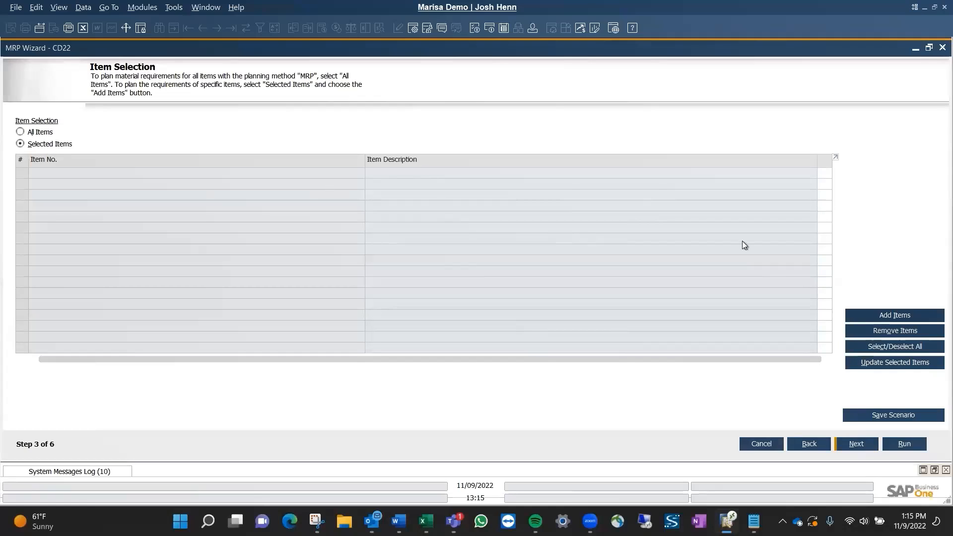
left_click(913, 320)
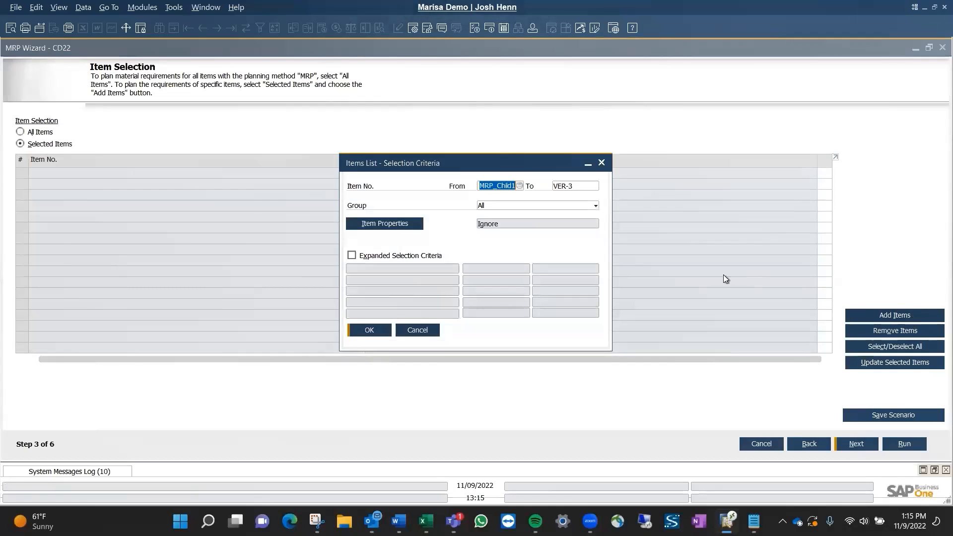
type("ver-3")
key("Tab")
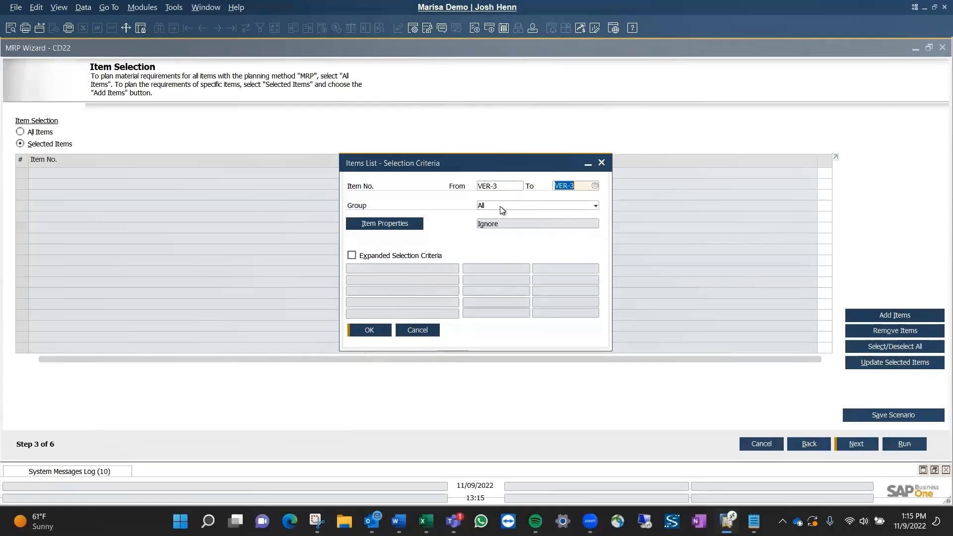
left_click(368, 332)
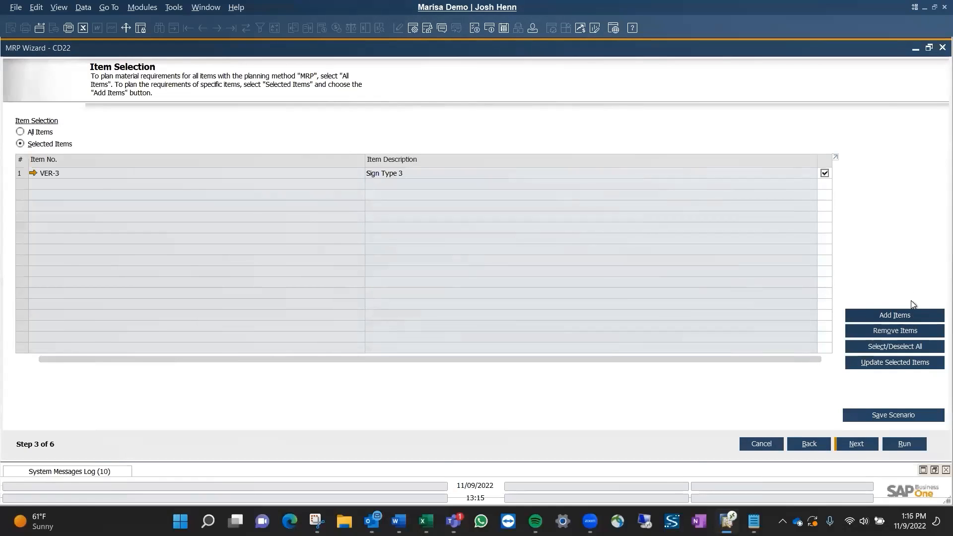
Begin adding more items by looking up mrp_child and setting MRP_Child1 as the start of the item range.
left_click(911, 316)
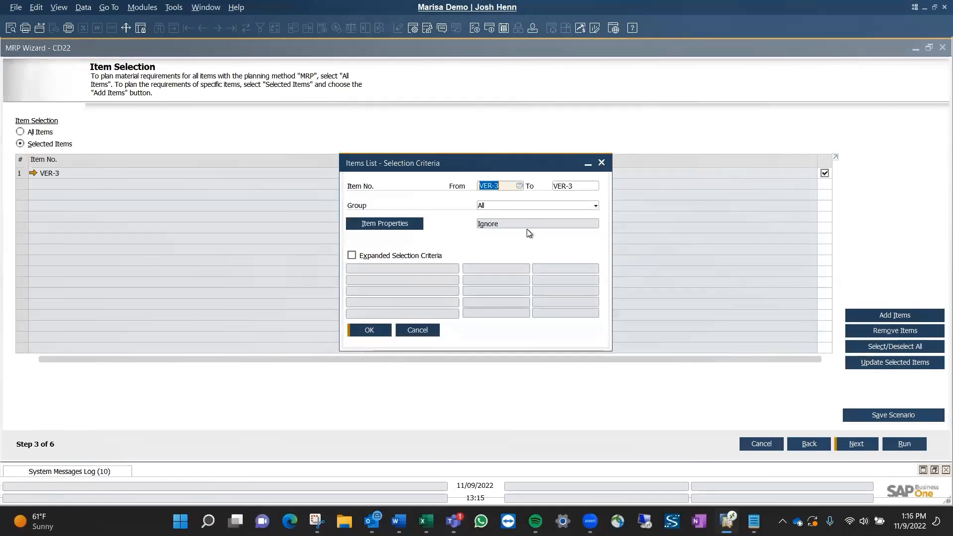
type("mr")
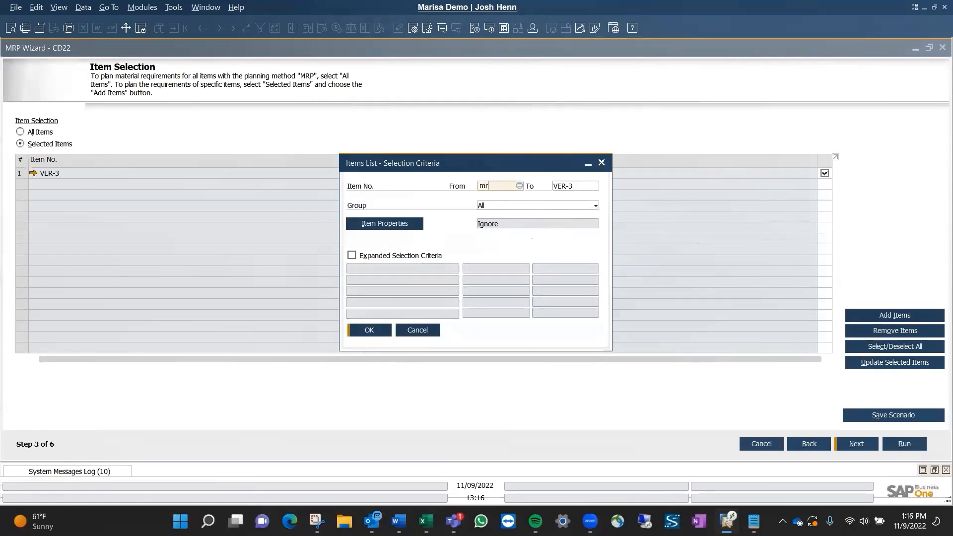
type("p_child")
key("Tab")
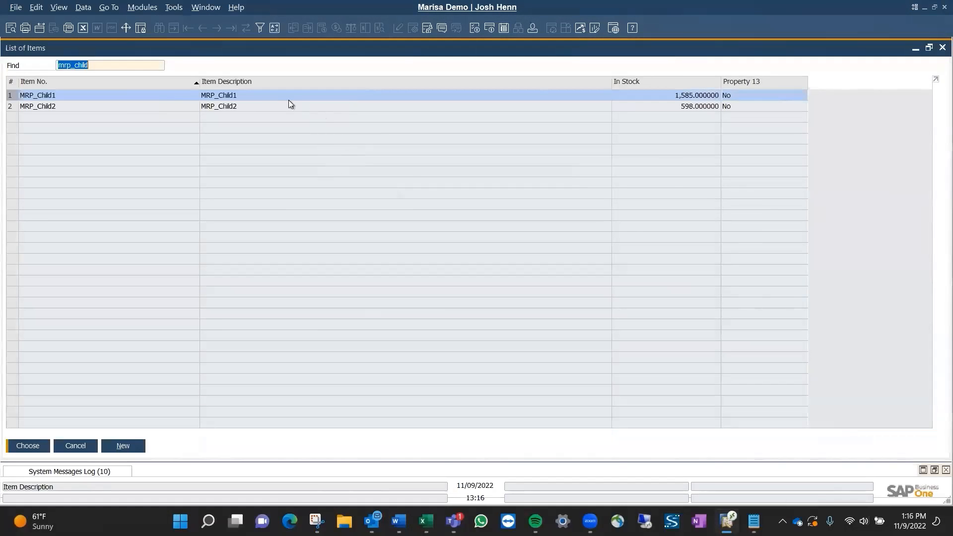
left_click(266, 106, "shift")
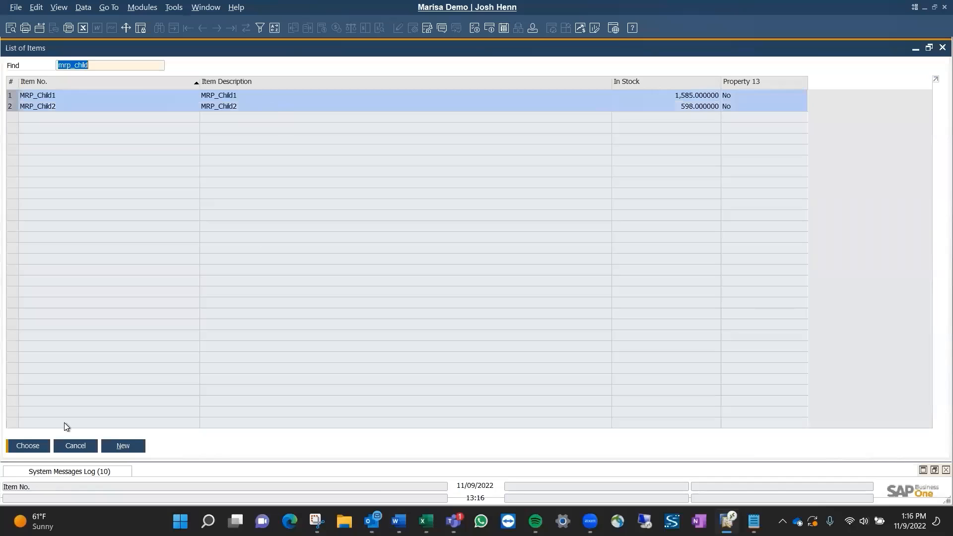
left_click(29, 446)
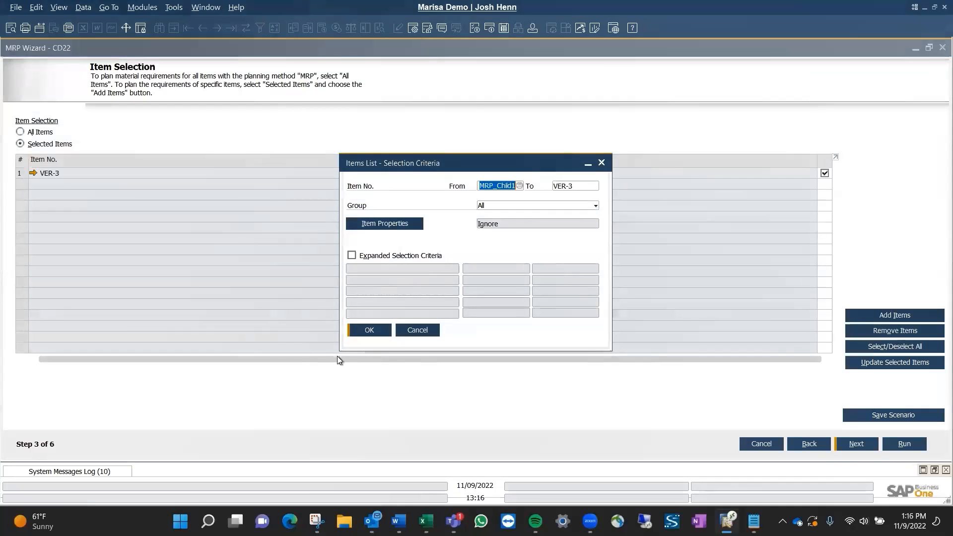
Set the end of the item range to MRP_Child2 and add the range to the selected items.
left_click(573, 188)
left_click(497, 186)
key("ctrl+c")
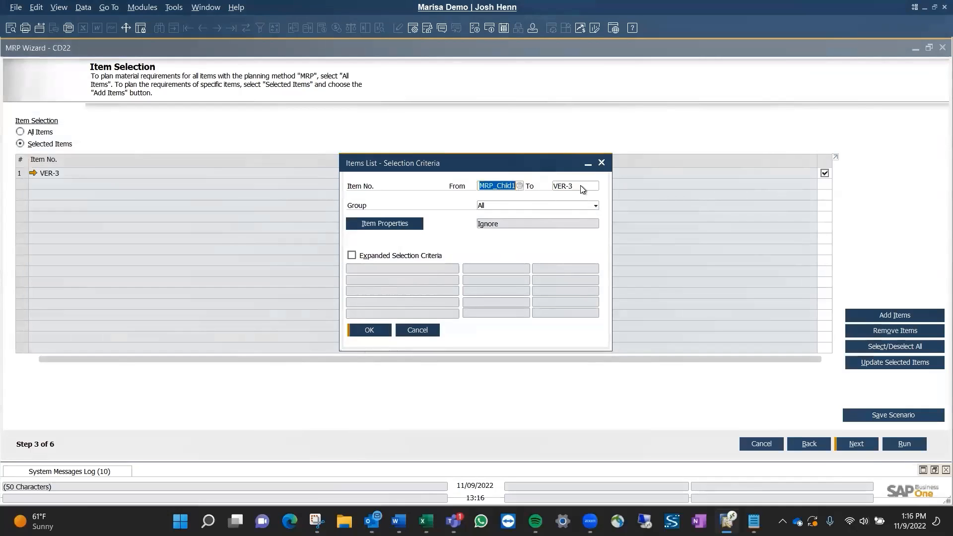
left_click(580, 186)
key("ctrl+v")
key("BackSpace")
type("2")
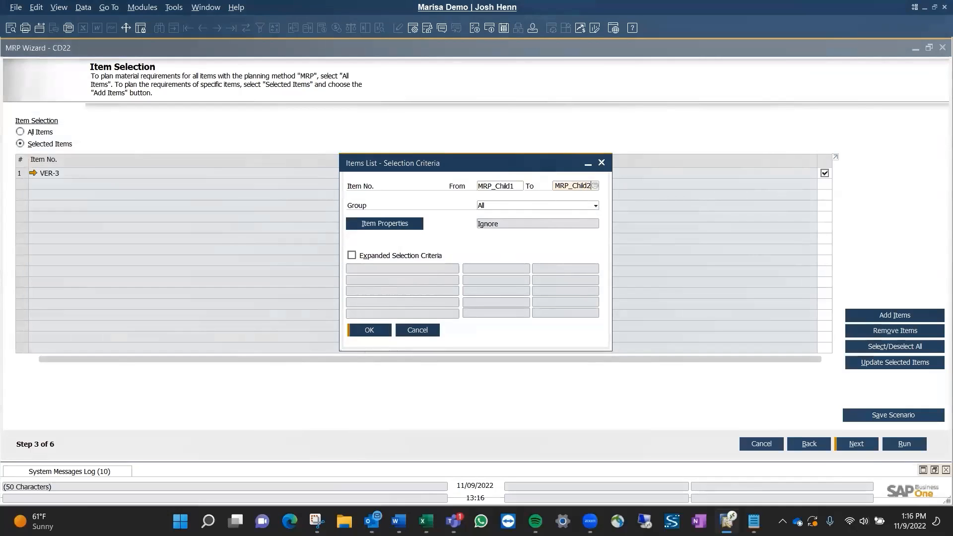
key("Return")
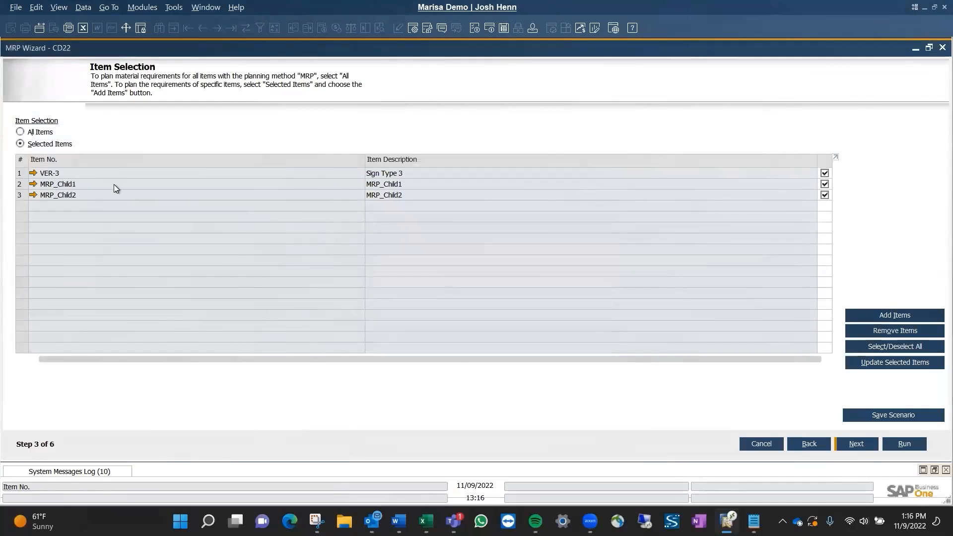
Add the item Box to the selected items and continue to the inventory data source settings.
left_click(875, 317)
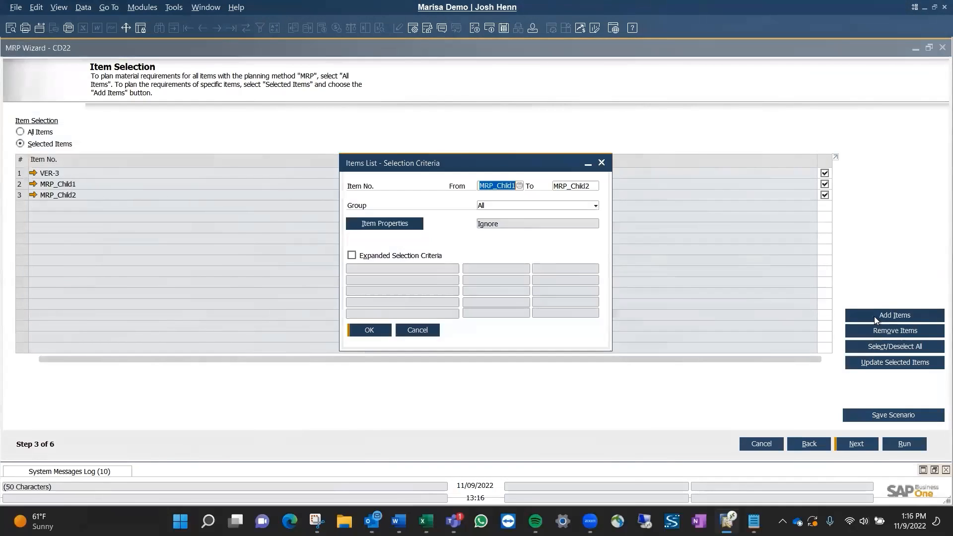
type("Box")
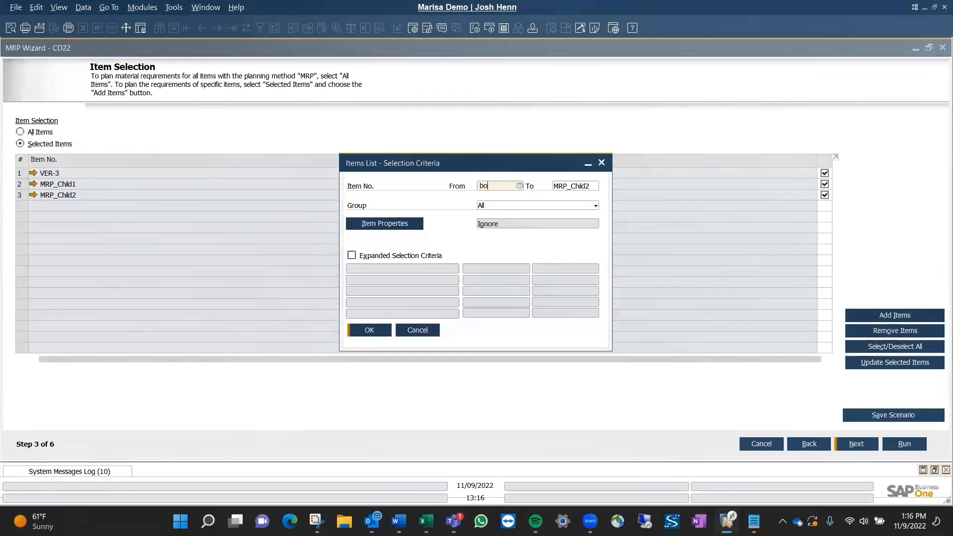
key("Tab")
type("Box")
key("Tab")
left_click(370, 333)
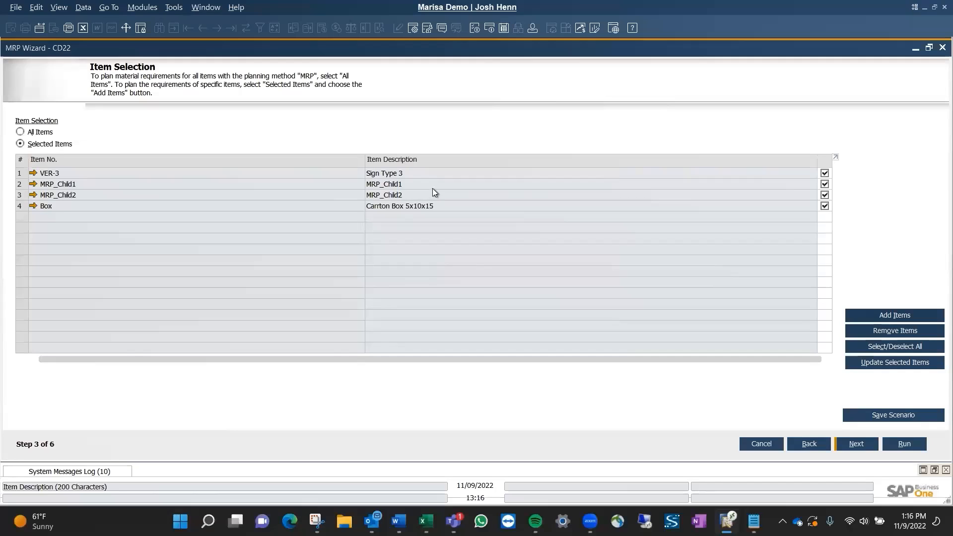
left_click(872, 448)
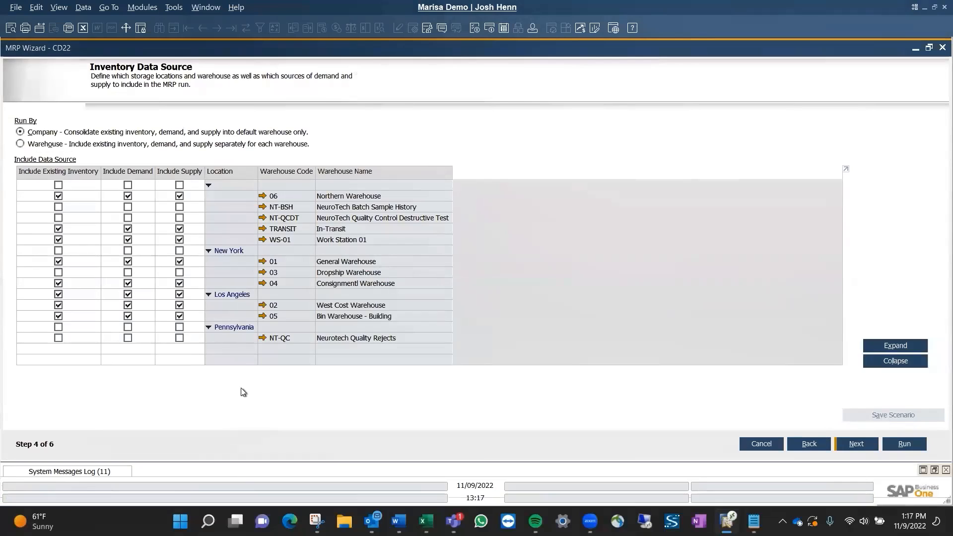
Include existing inventory, demand and supply for all warehouses in the unnamed, New York and Pennsylvania locations.
left_click(58, 187)
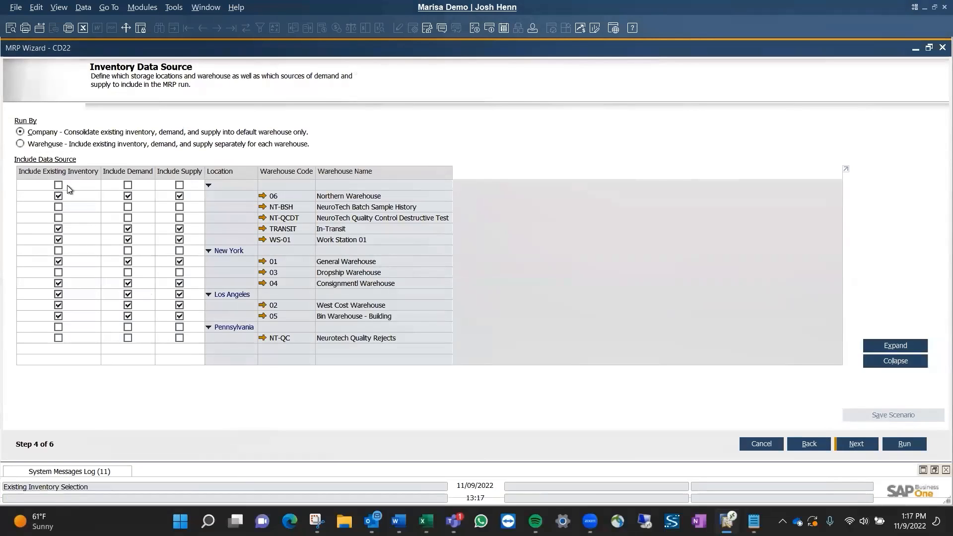
left_click(131, 185)
left_click(180, 185)
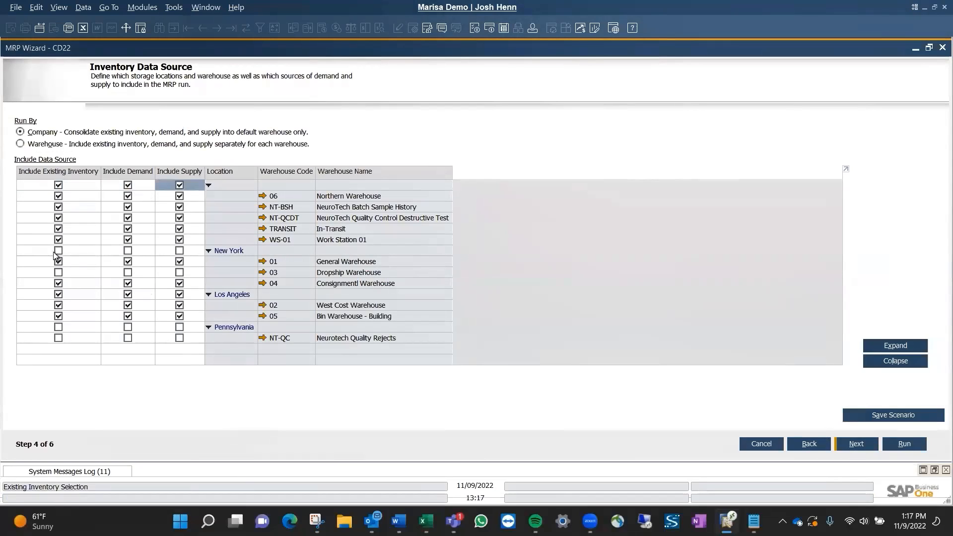
left_click(58, 251)
left_click(128, 251)
left_click(179, 250)
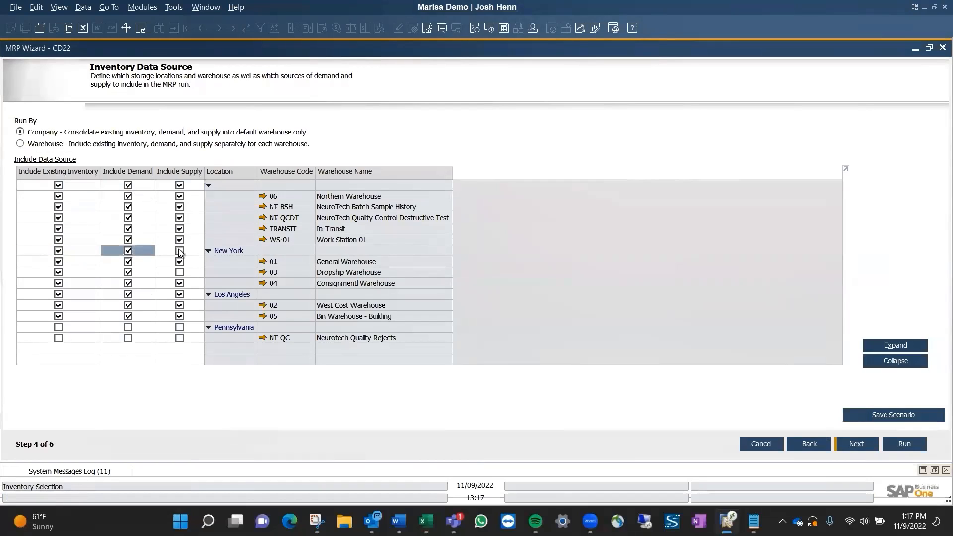
left_click(59, 327)
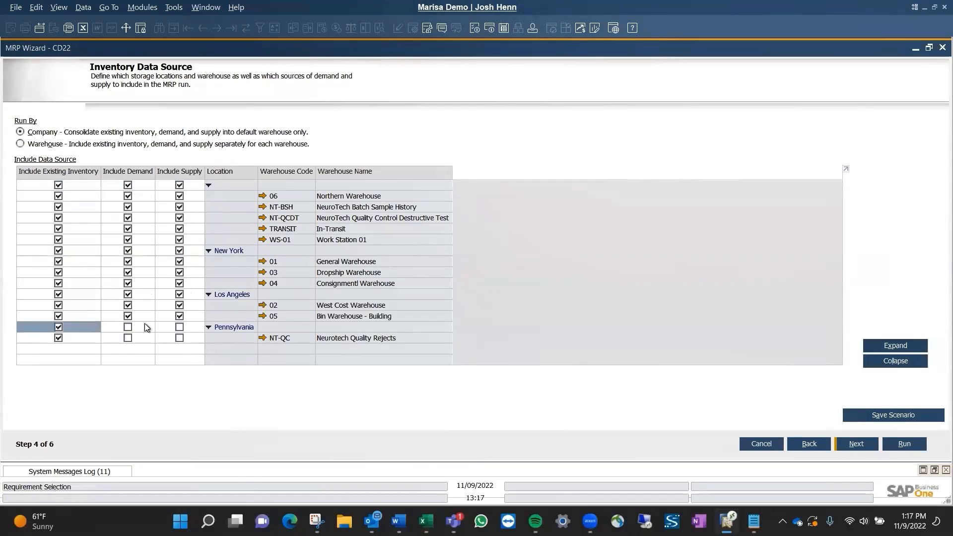
left_click(128, 327)
left_click(179, 327)
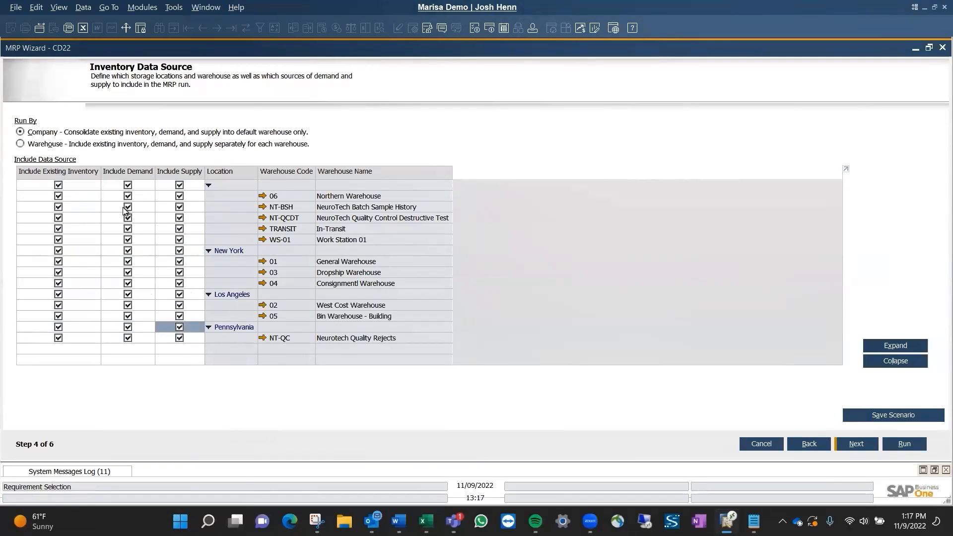
Set the MRP run to be by warehouse, save the scenario, and continue to the documents data source settings.
left_click(49, 144)
left_click(887, 414)
left_click(859, 442)
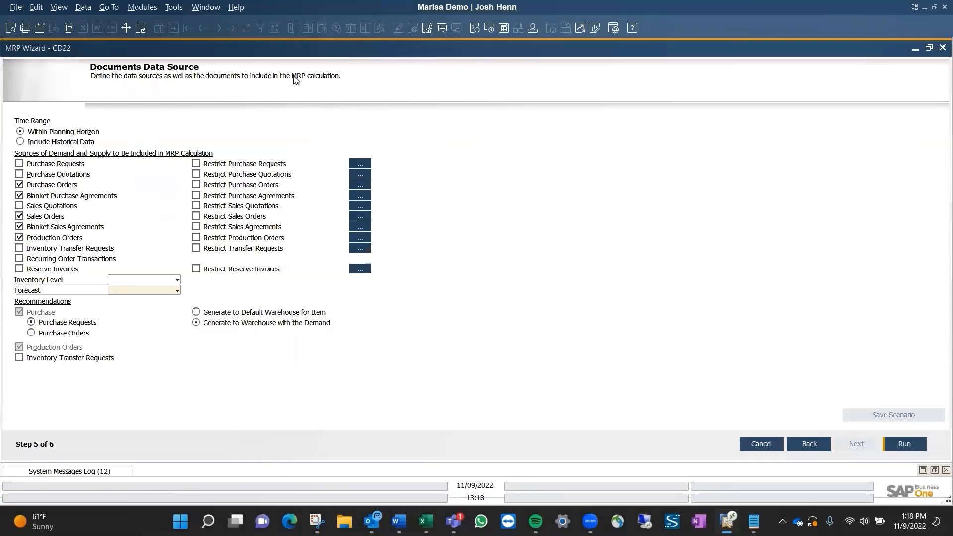
Include historical data in the time range, save the scenario, and add inventory transfer requests as a demand and supply source.
left_click(74, 142)
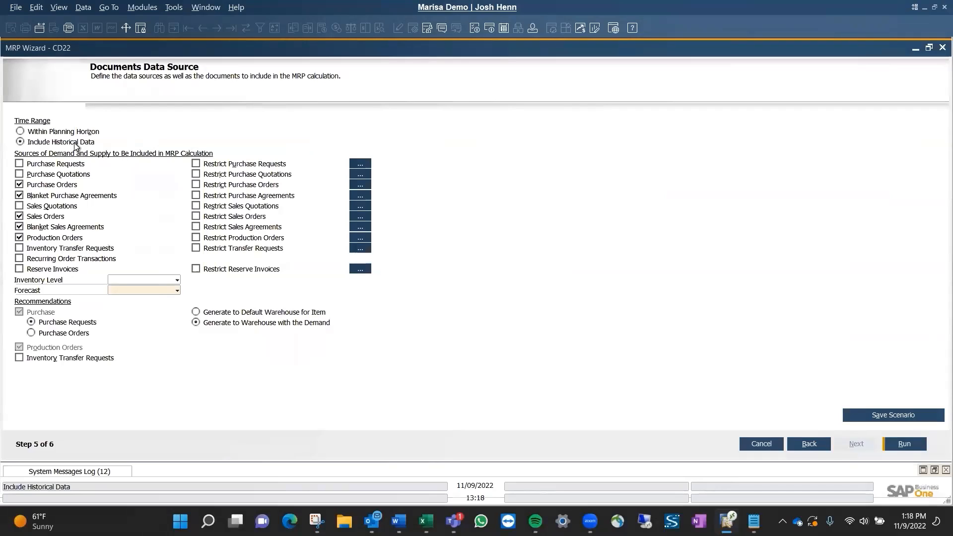
left_click(900, 415)
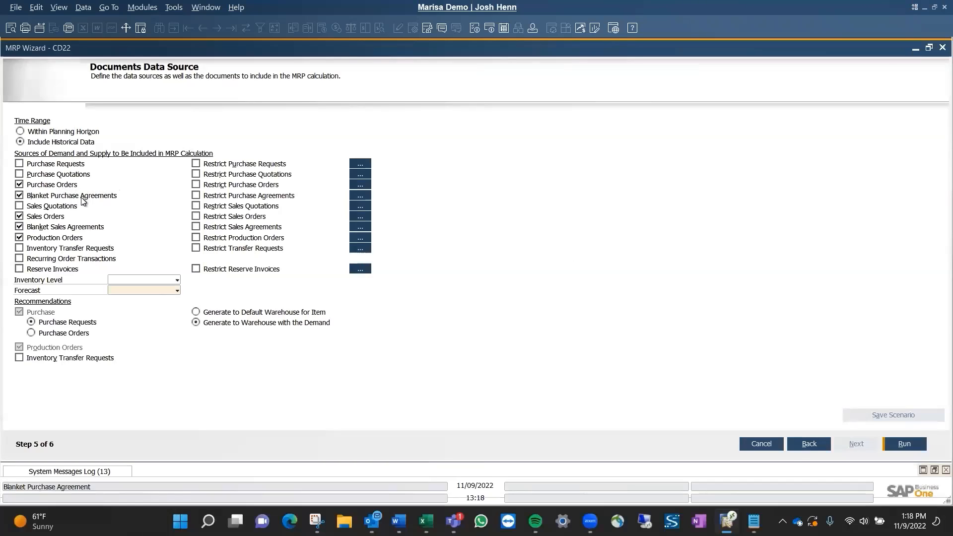
left_click(80, 252)
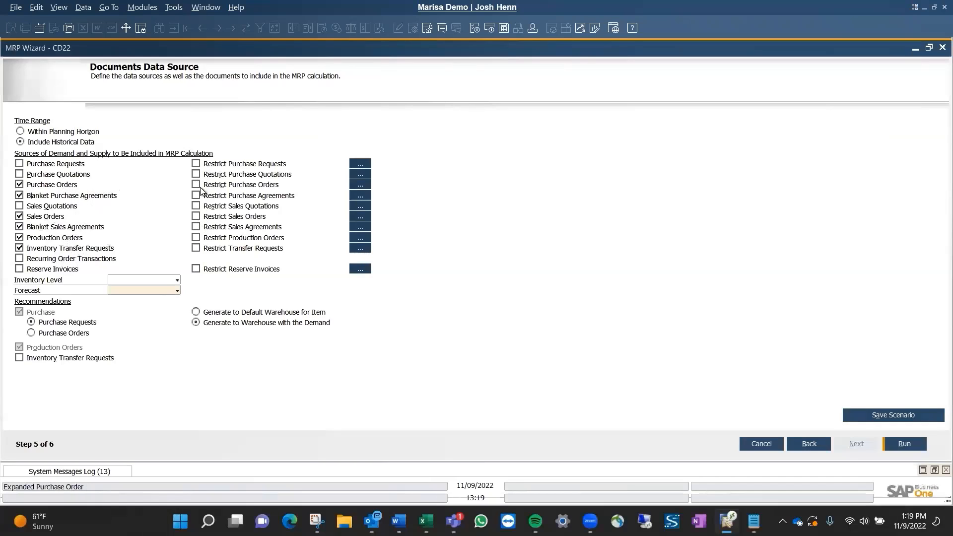
Try restricting the sales orders by adding all documents to the selection, then deselect and clear them to leave sales orders unrestricted.
left_click(196, 217)
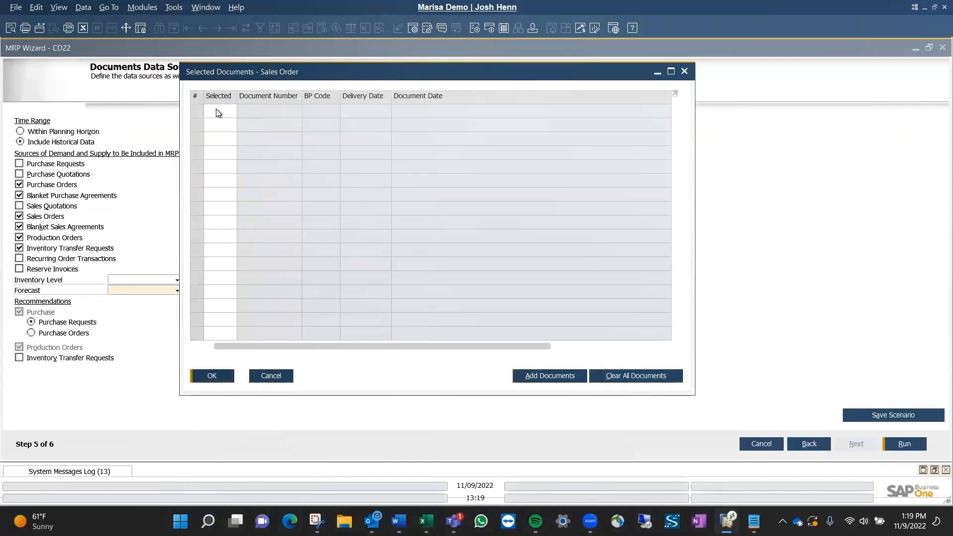
left_click(565, 378)
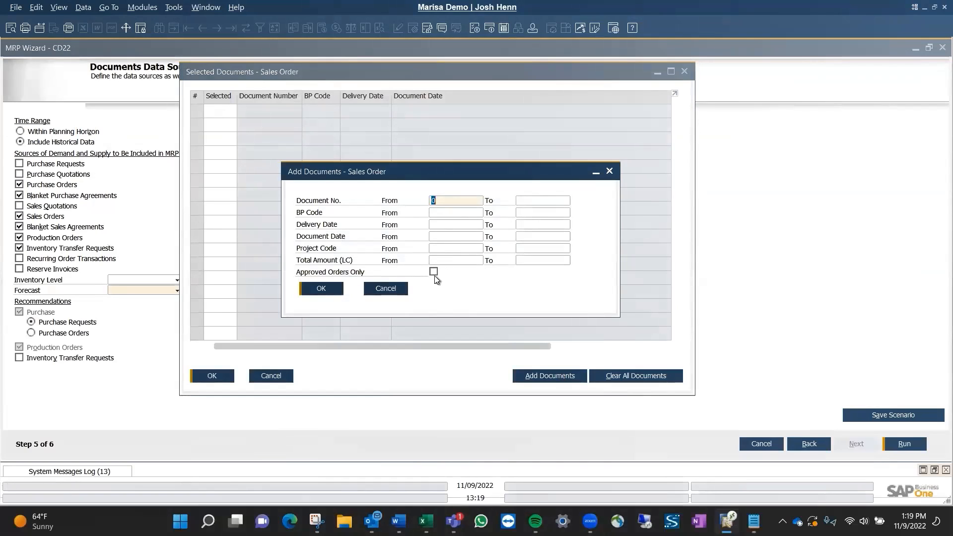
left_click(321, 290)
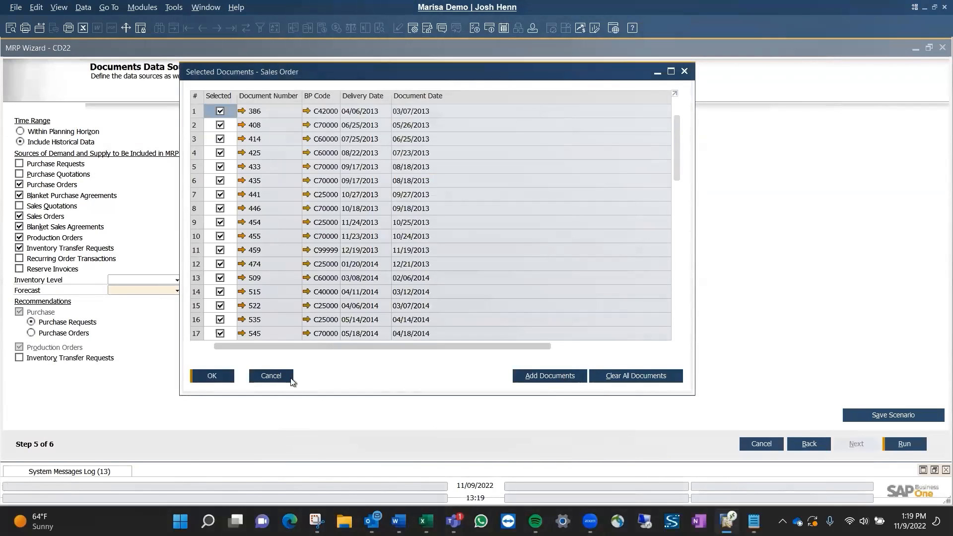
left_click(220, 111)
left_click_drag(678, 136, 660, 354)
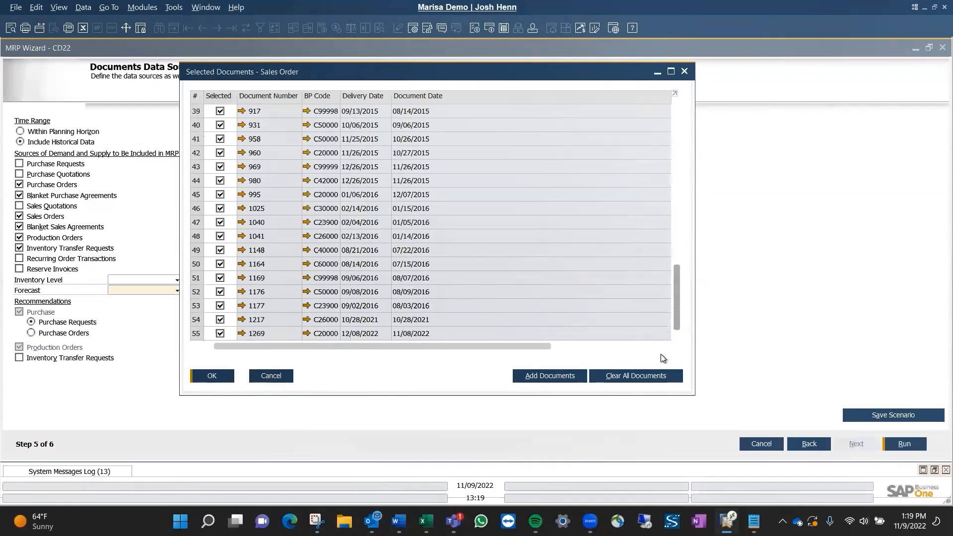
left_click(221, 333)
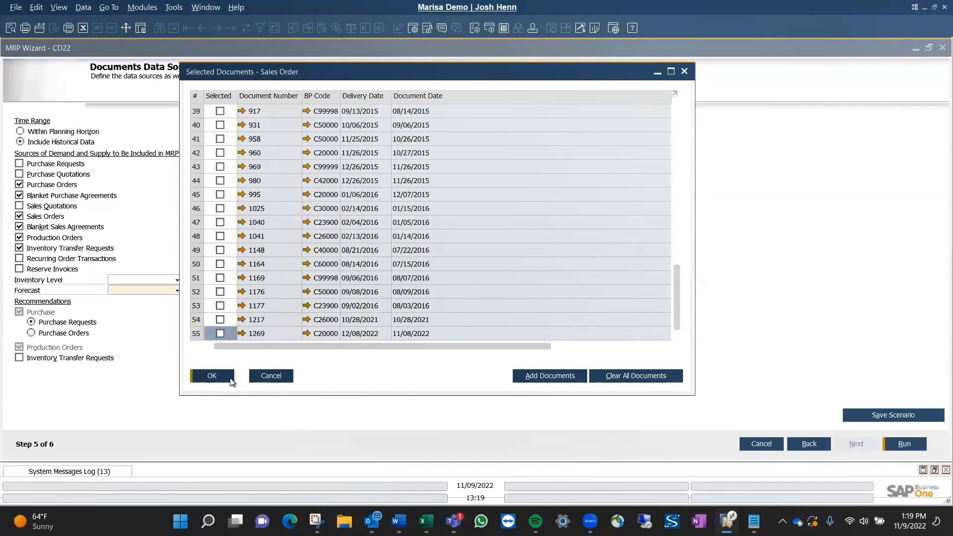
left_click(635, 376)
left_click(204, 375)
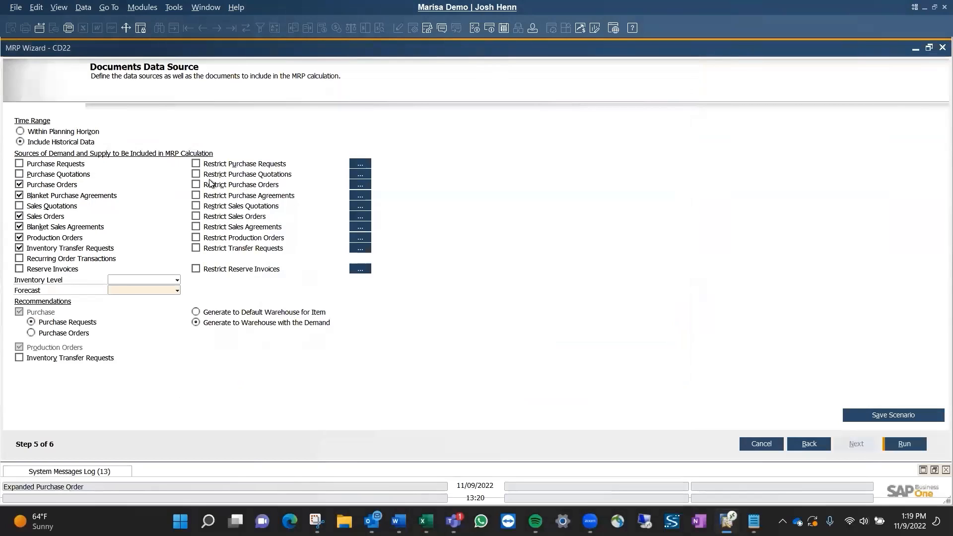
Check the inventory level options and try forecast cd22 as a data source, then set the forecast back to blank.
left_click(170, 281)
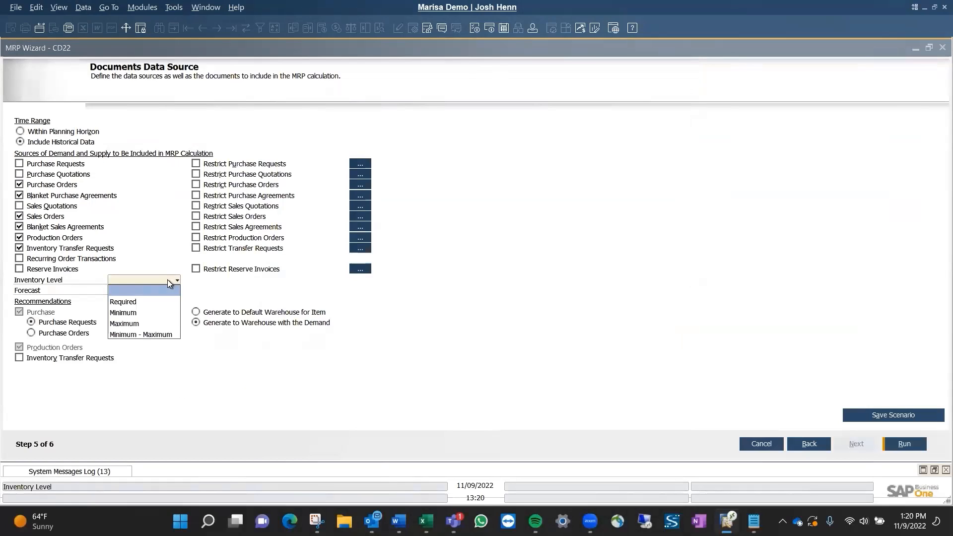
left_click(213, 292)
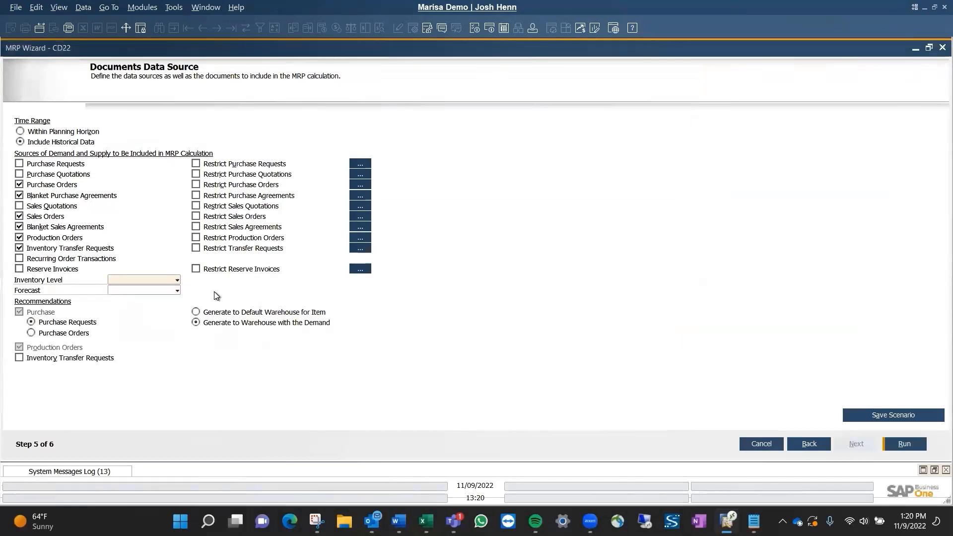
left_click(177, 292)
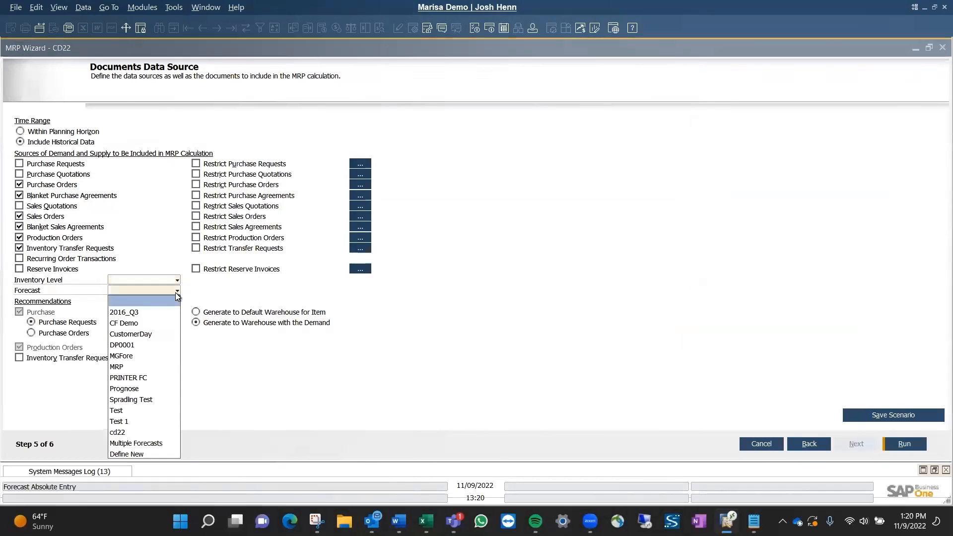
left_click(139, 432)
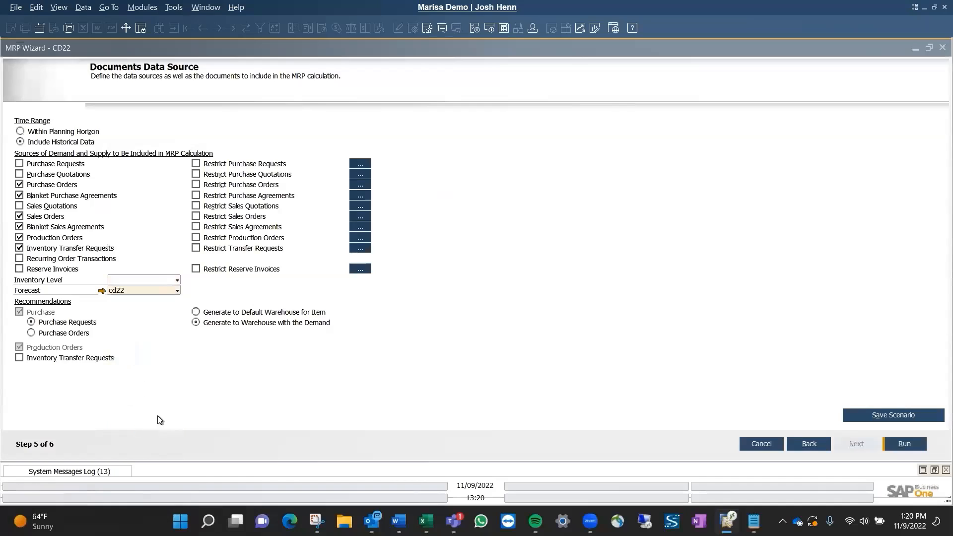
left_click(113, 295)
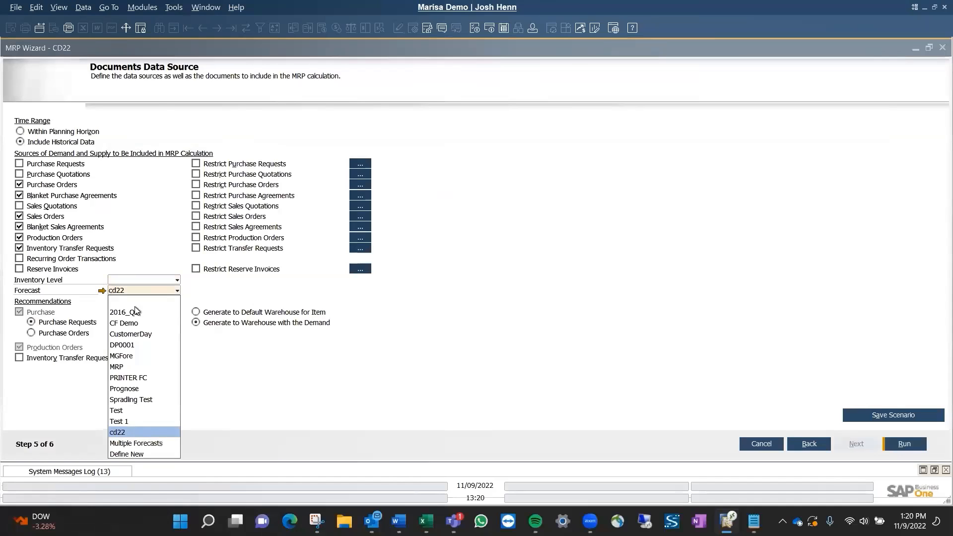
left_click(139, 301)
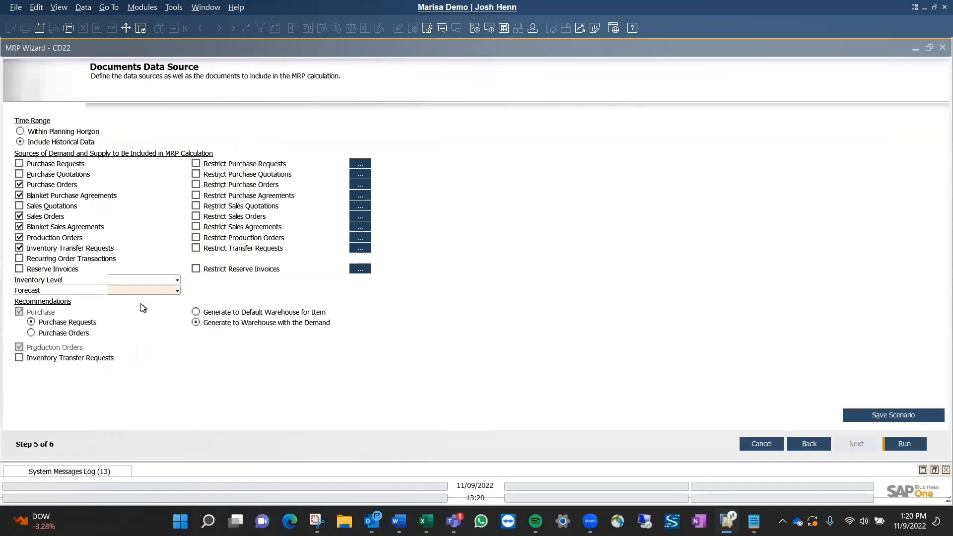
Set the recommendations to purchase orders and inventory transfer requests, then save the scenario and run the MRP calculation.
left_click(70, 335)
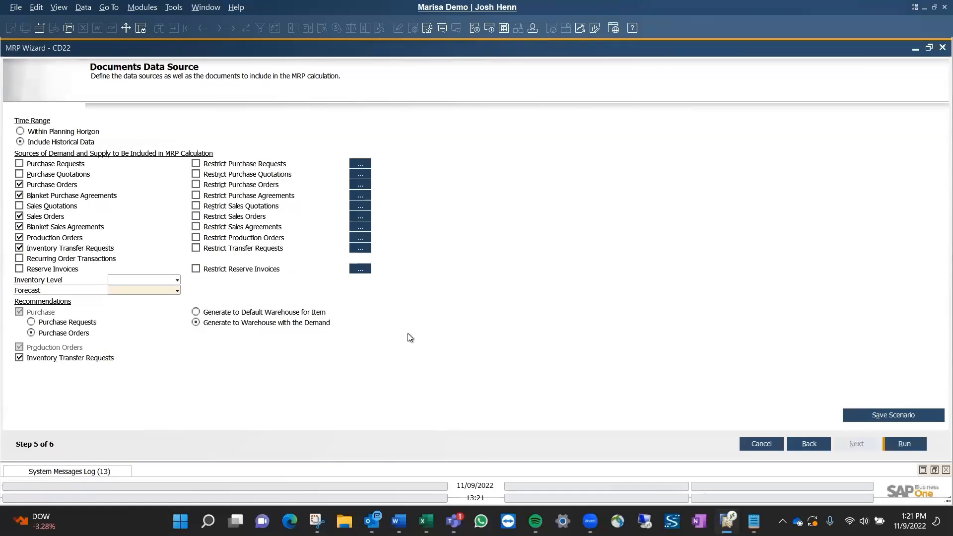
left_click(911, 415)
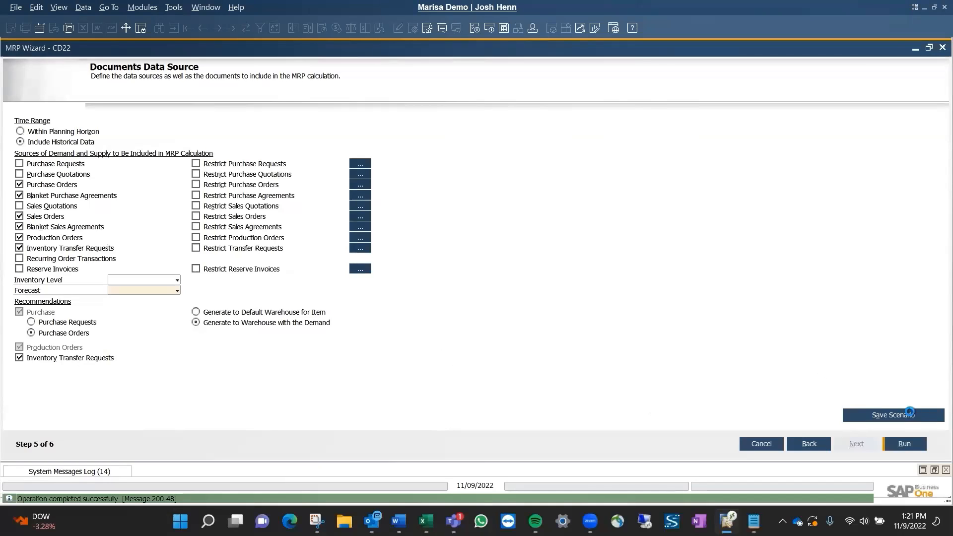
left_click(906, 445)
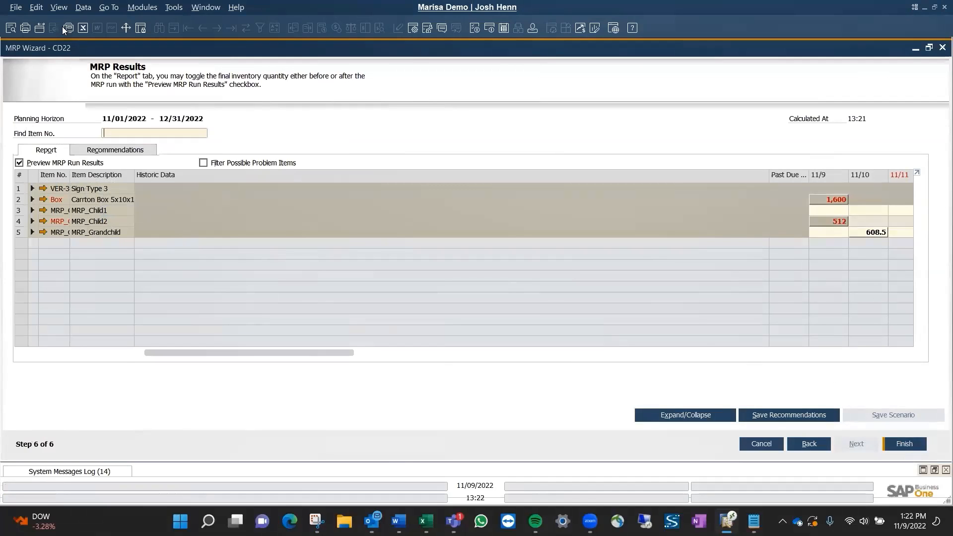
Fit the column widths of the MRP results and examine the pegging information for Box's 11/9 recommendation.
left_click(60, 7)
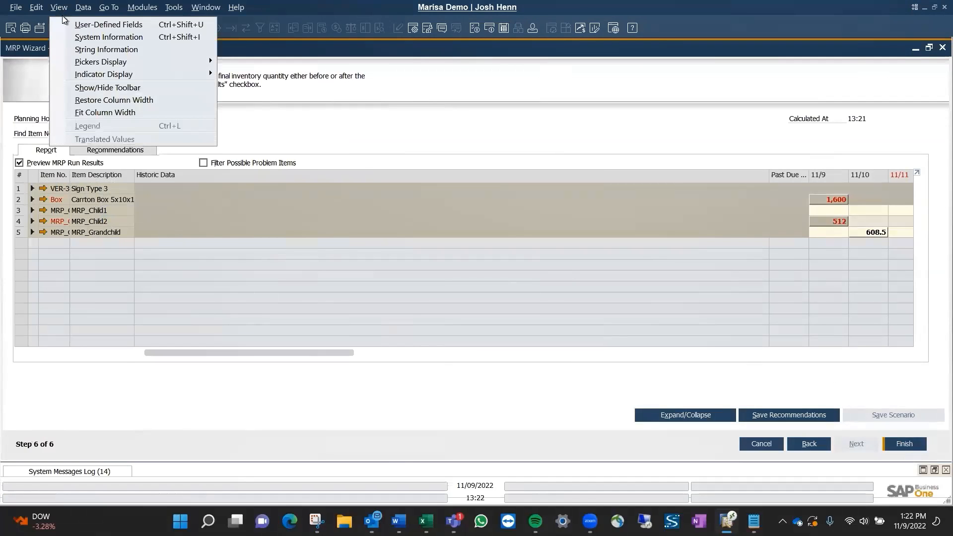
left_click(88, 113)
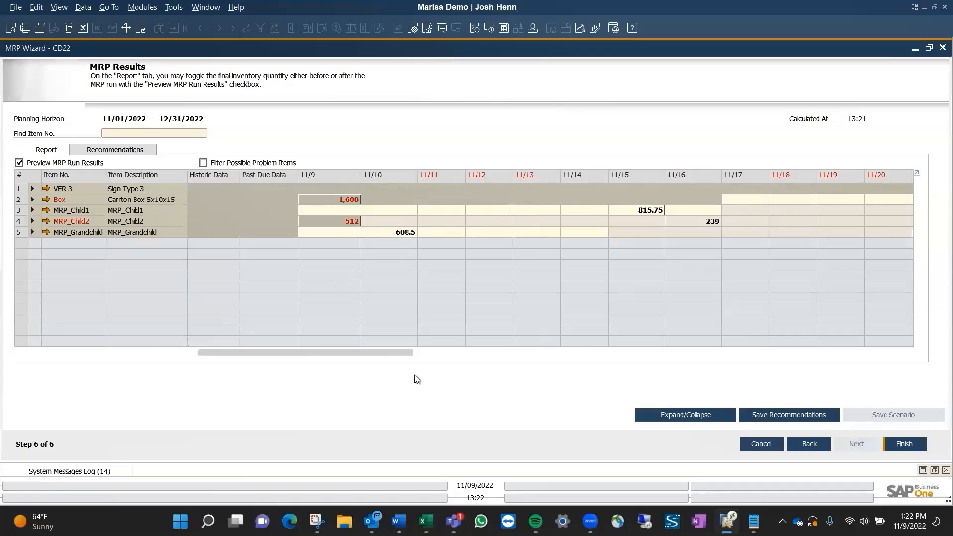
double_click(346, 199)
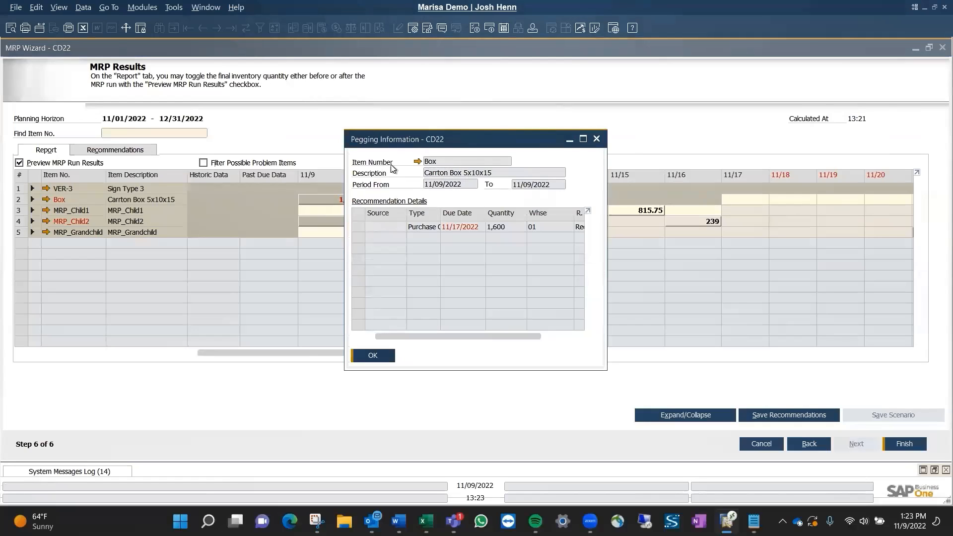
left_click(584, 139)
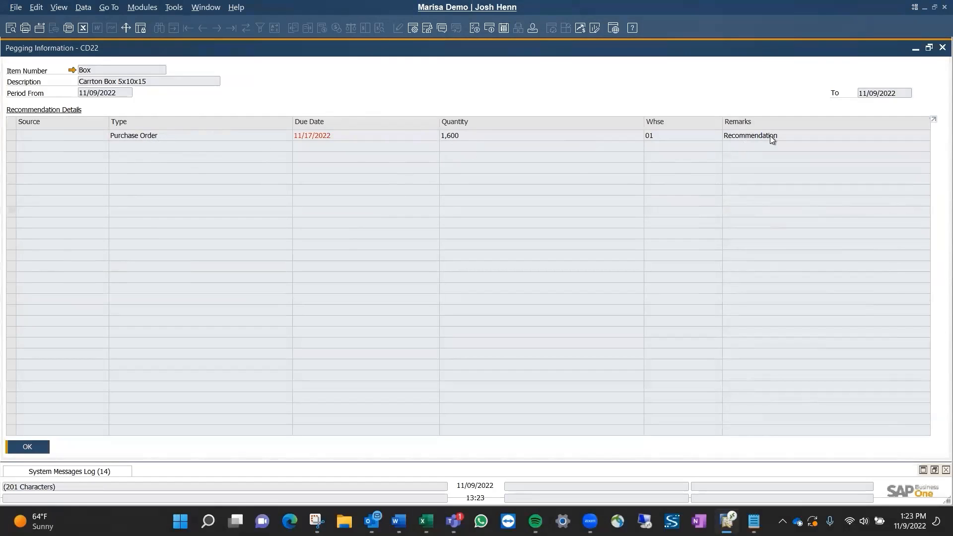
left_click(942, 47)
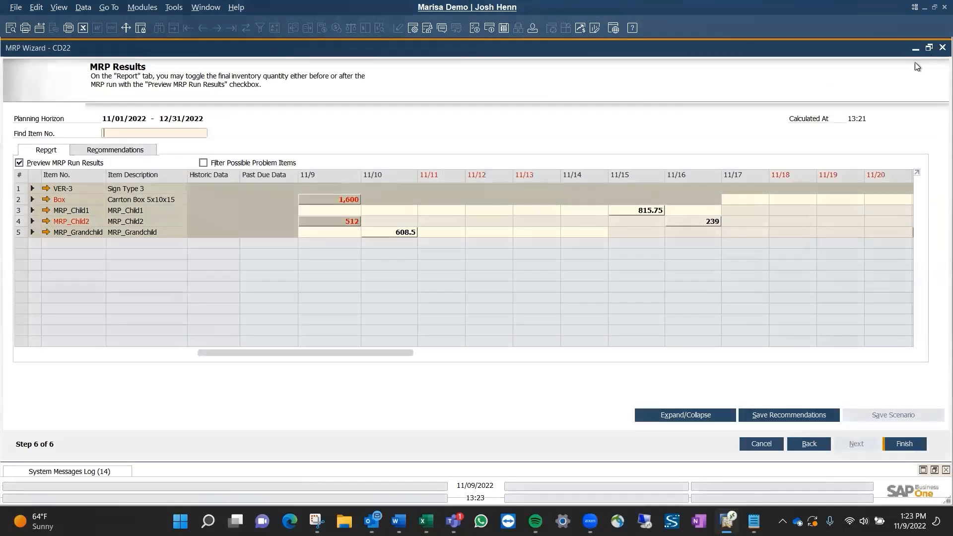
Expand Box in the MRP report and examine the documents behind its historic demand.
left_click(32, 199)
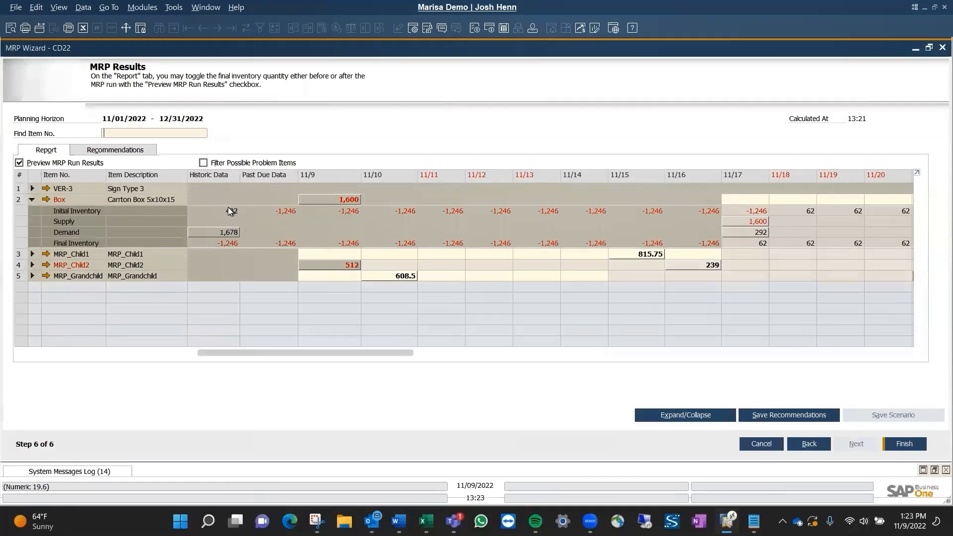
double_click(230, 233)
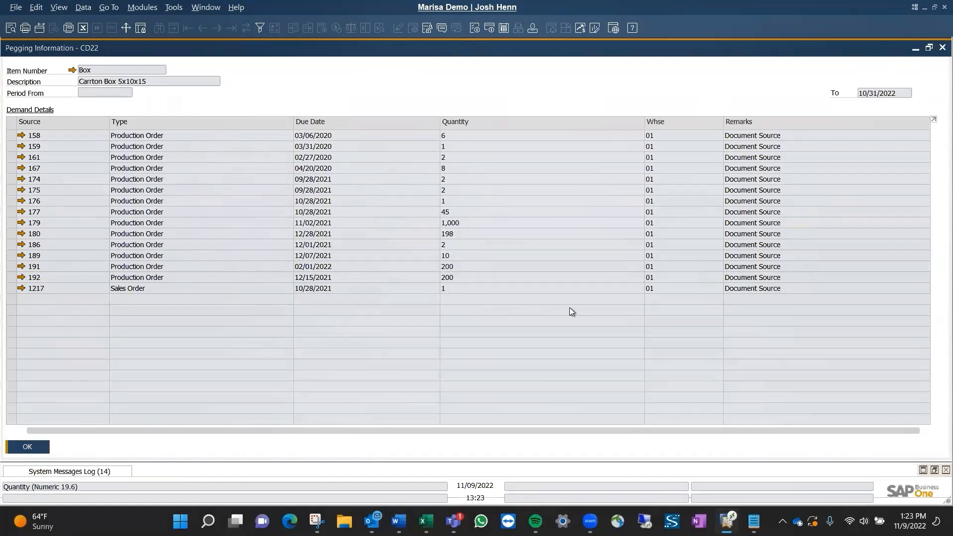
left_click(27, 449)
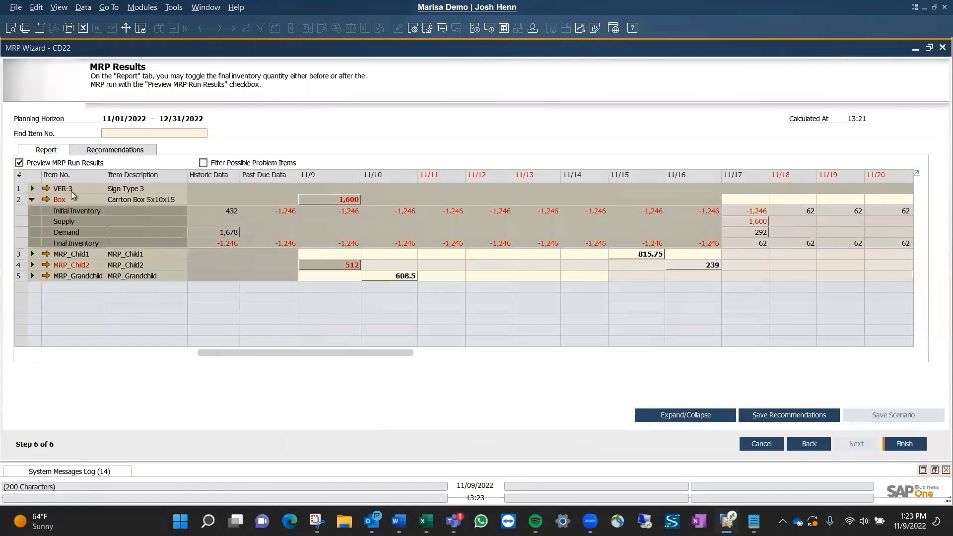
Expand VER-3 and examine the pegging information for its 11/28 recommendation, then collapse the VER-3 and Box details.
left_click(32, 189)
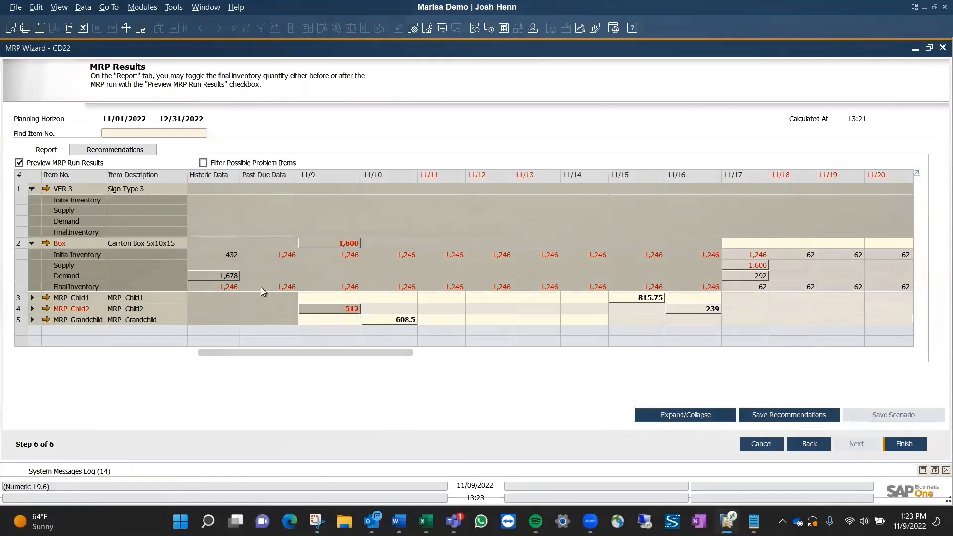
left_click_drag(257, 350, 445, 356)
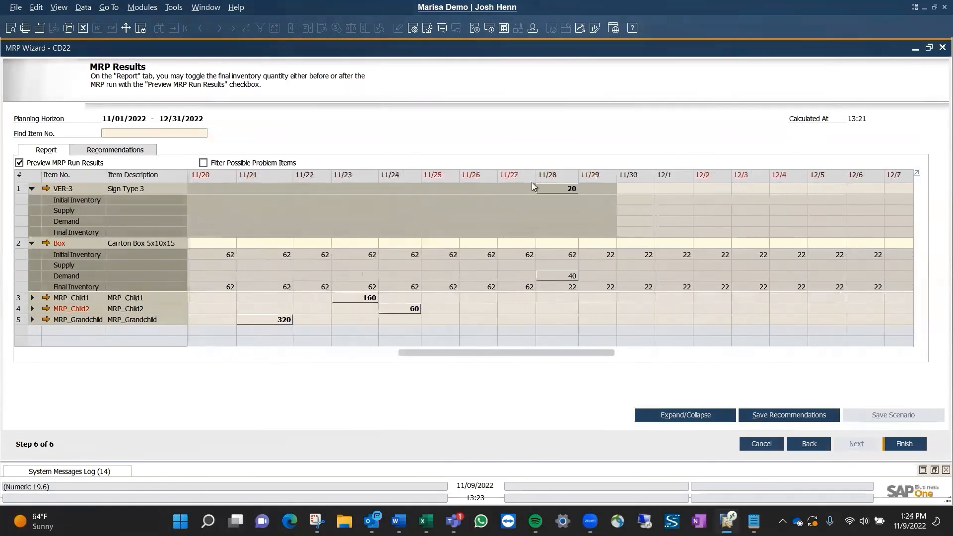
double_click(558, 190)
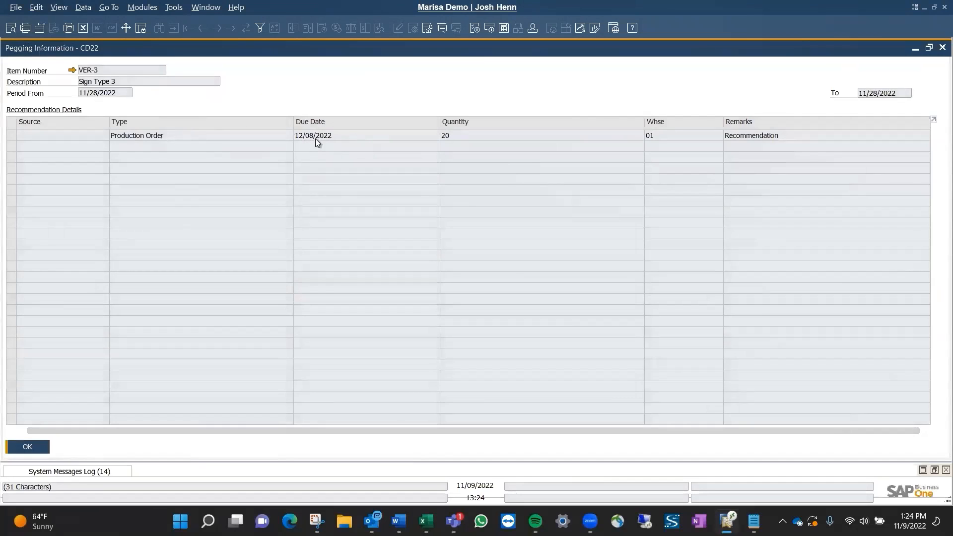
left_click(937, 48)
left_click_drag(507, 353, 273, 341)
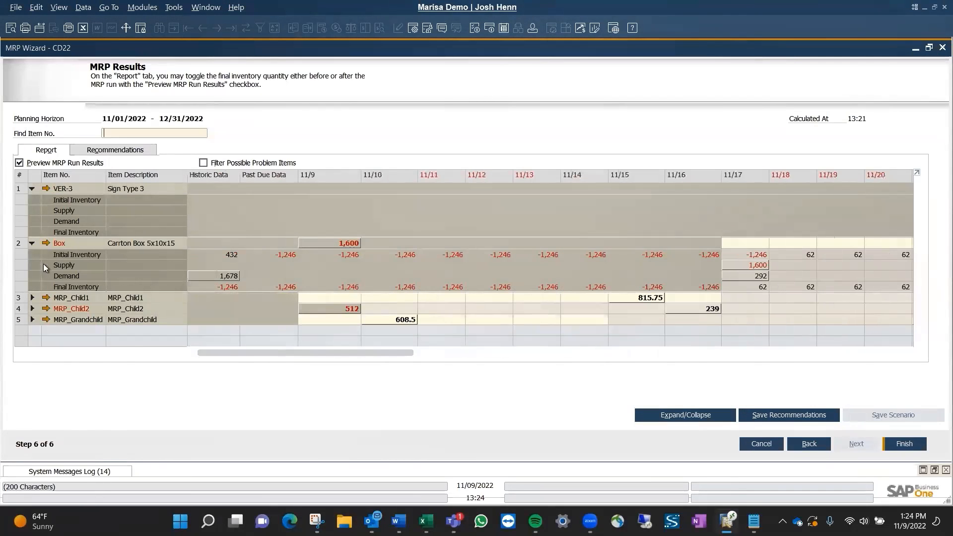
left_click(32, 189)
left_click(32, 199)
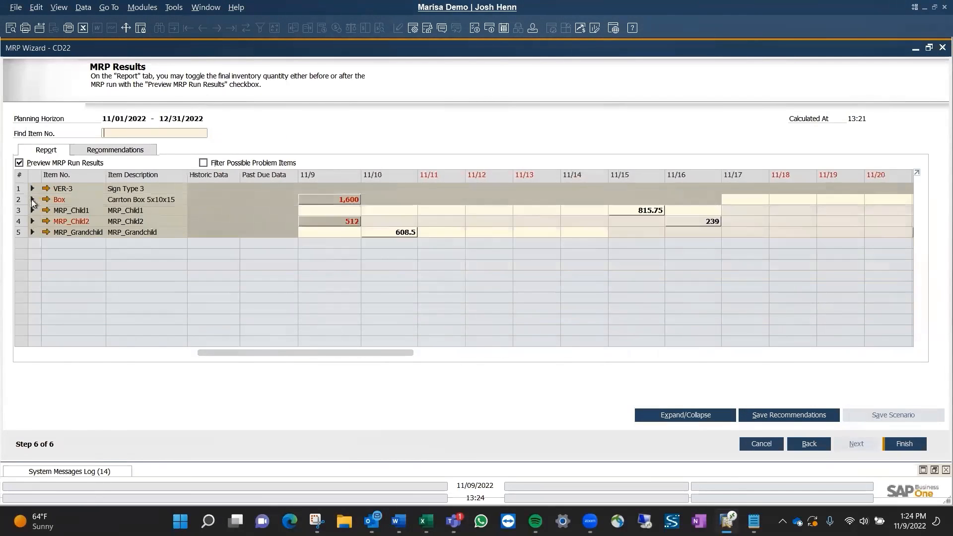
Save the MRP recommendations and choose scenario CD22 in the order recommendation selection criteria.
left_click(786, 417)
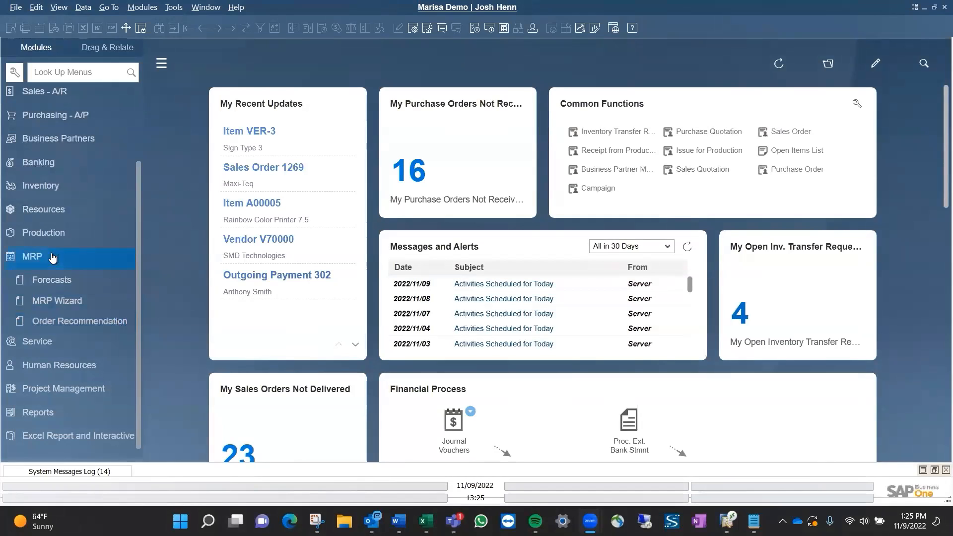
left_click(97, 319)
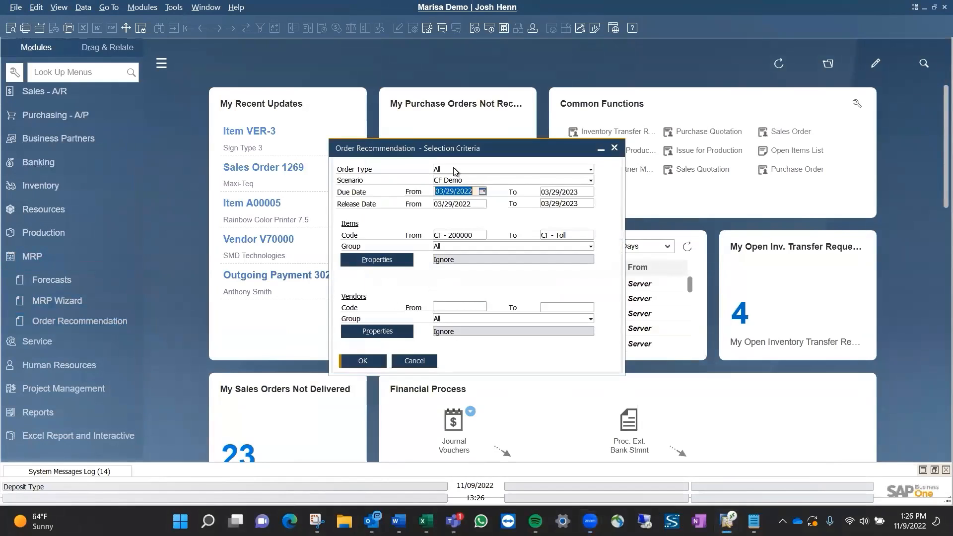
left_click(466, 181)
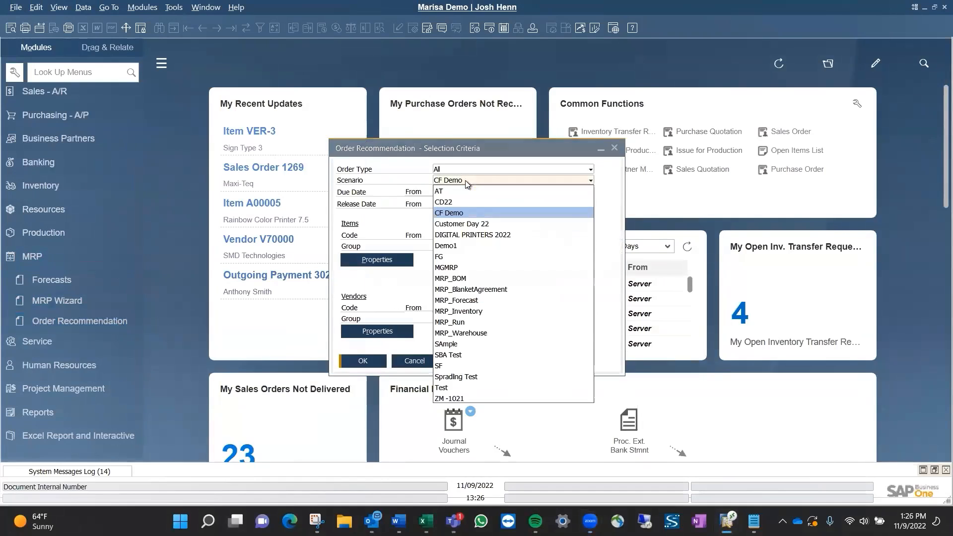
left_click(453, 204)
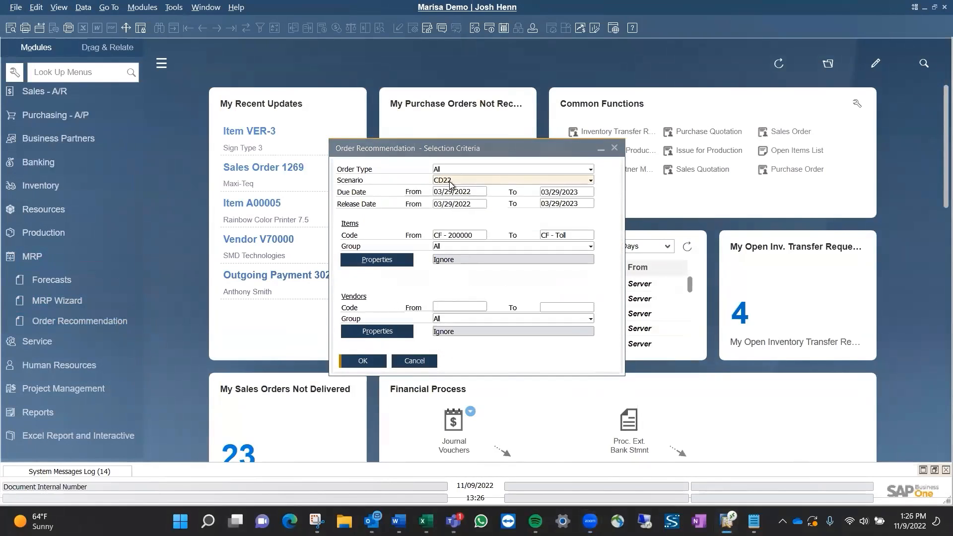
Set both the due date and release date ranges of the order recommendation criteria to 11/01/2022 through 12/31/2022.
left_click(470, 194)
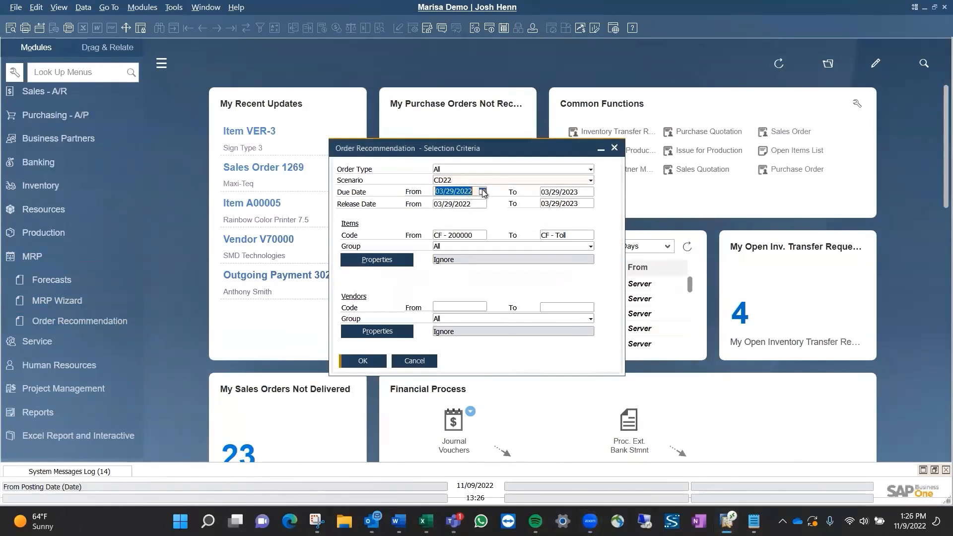
type("110122")
key("Tab")
type("1231")
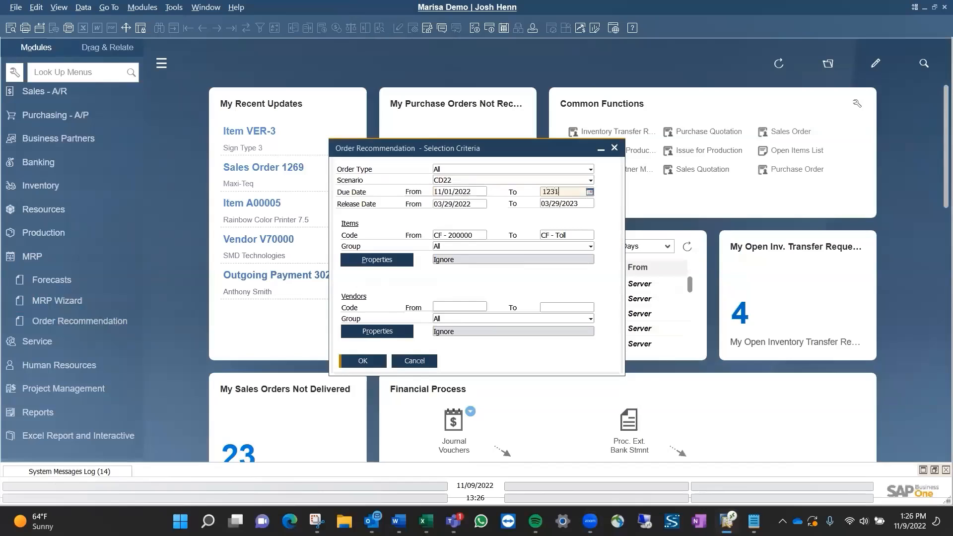
key("Tab")
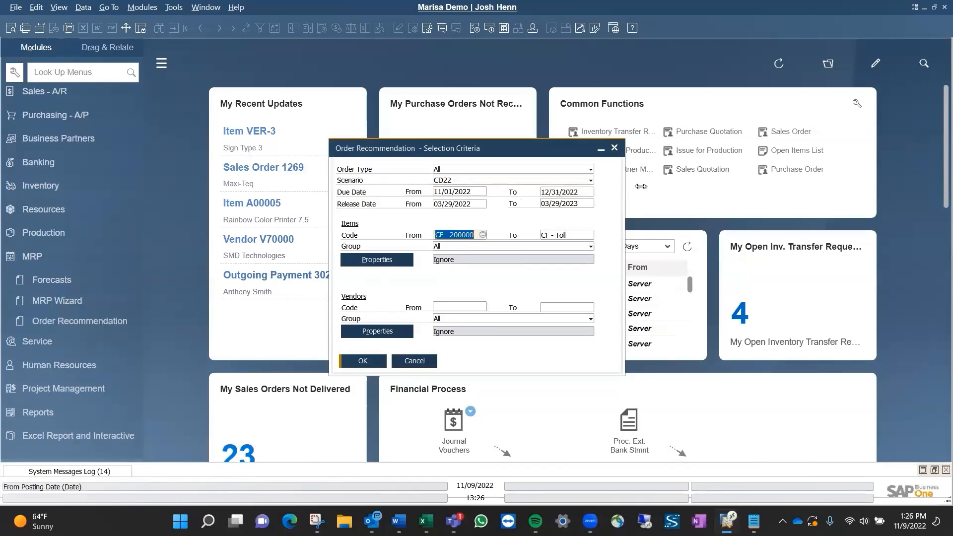
left_click(473, 203)
type("1101")
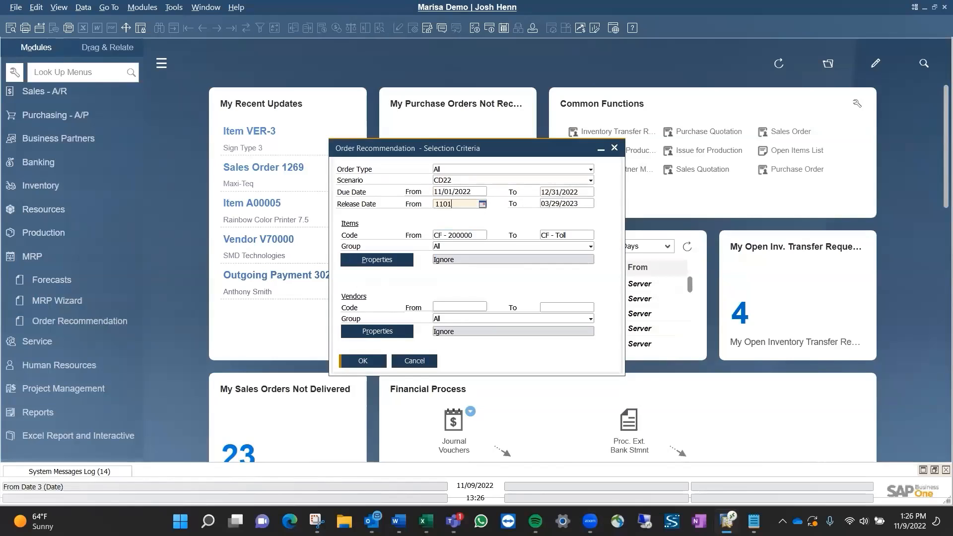
key("Tab")
type("1231")
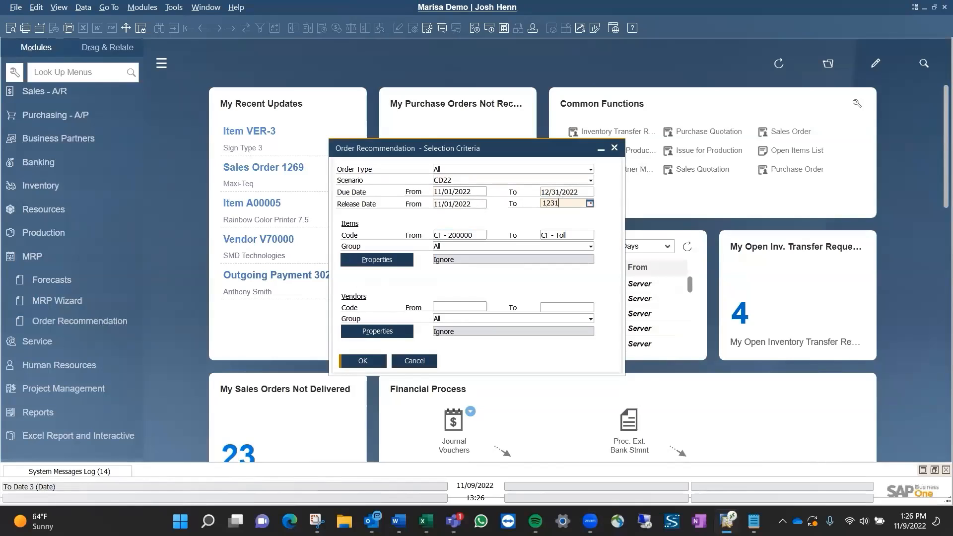
key("Tab")
Clear the item code range, generate the order recommendation report, and maximize it.
left_click(470, 237)
key("BackSpace")
left_click(573, 234)
key("BackSpace")
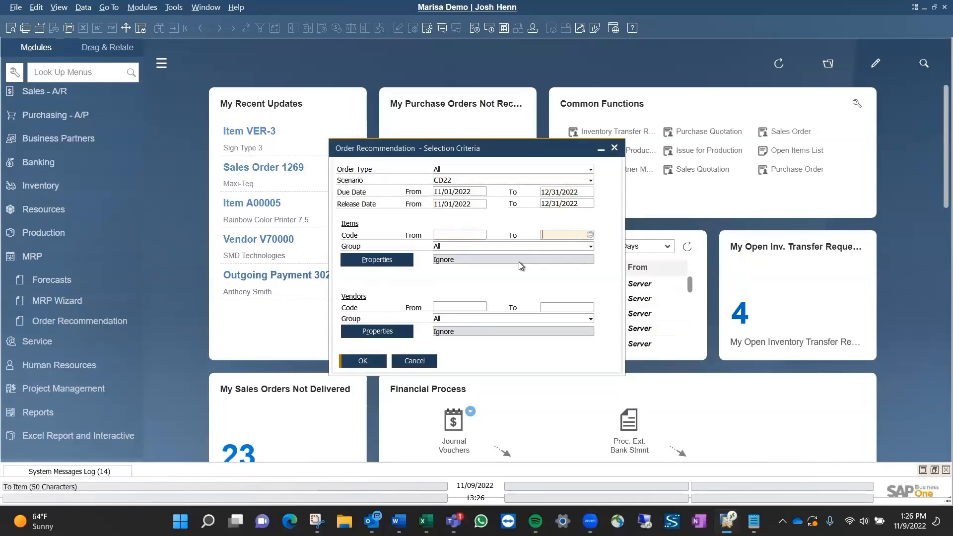
left_click(363, 361)
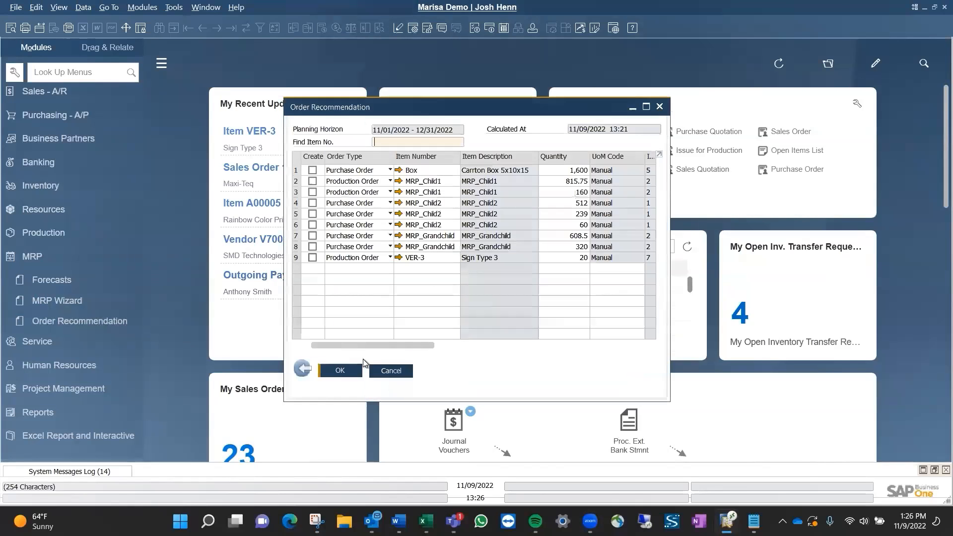
left_click(646, 106)
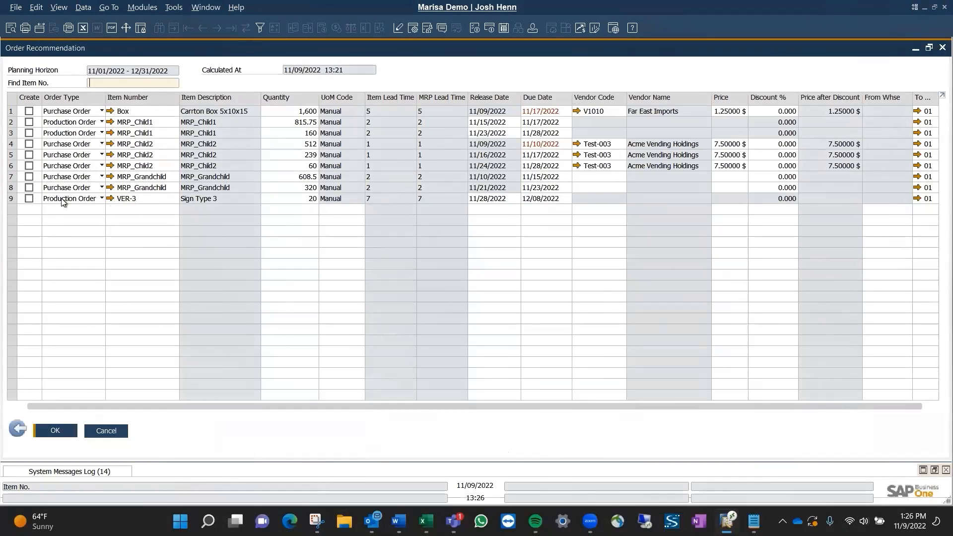
Mark the VER-3, both MRP_Child1, and all three MRP_Child2 recommendations for creation.
left_click(29, 198)
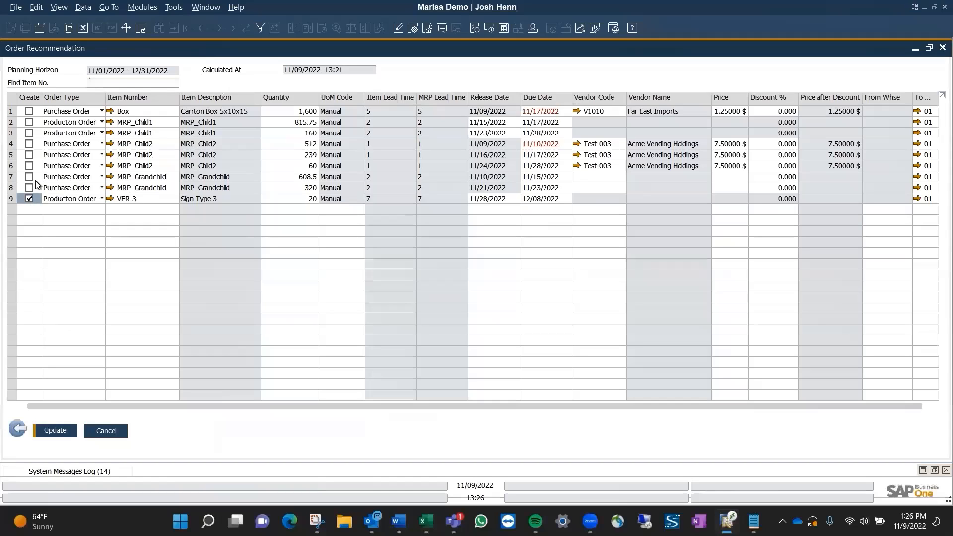
left_click(29, 123)
left_click(29, 133)
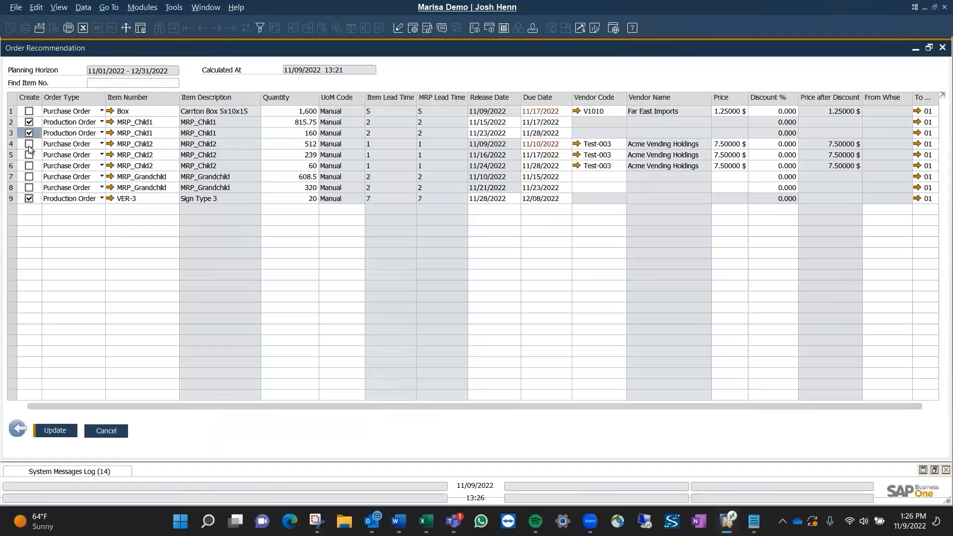
left_click(29, 144)
left_click(29, 155)
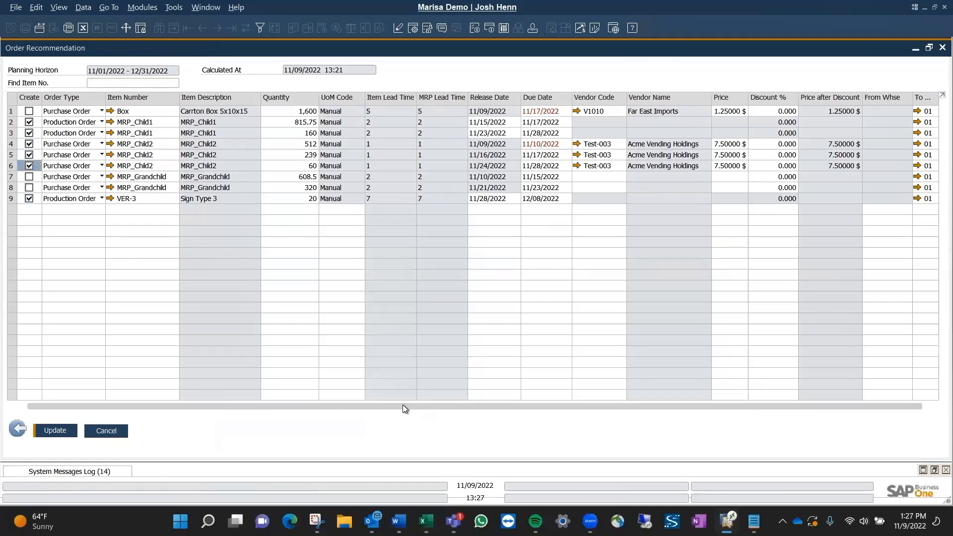
Set the price of both MRP_Grandchild purchase order recommendations to 1.
left_click_drag(403, 406, 412, 406)
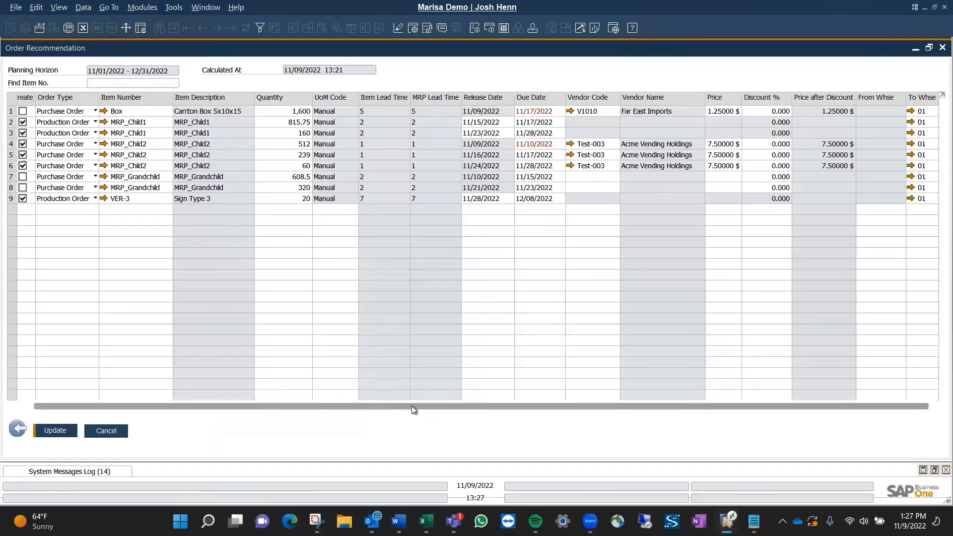
left_click(723, 178)
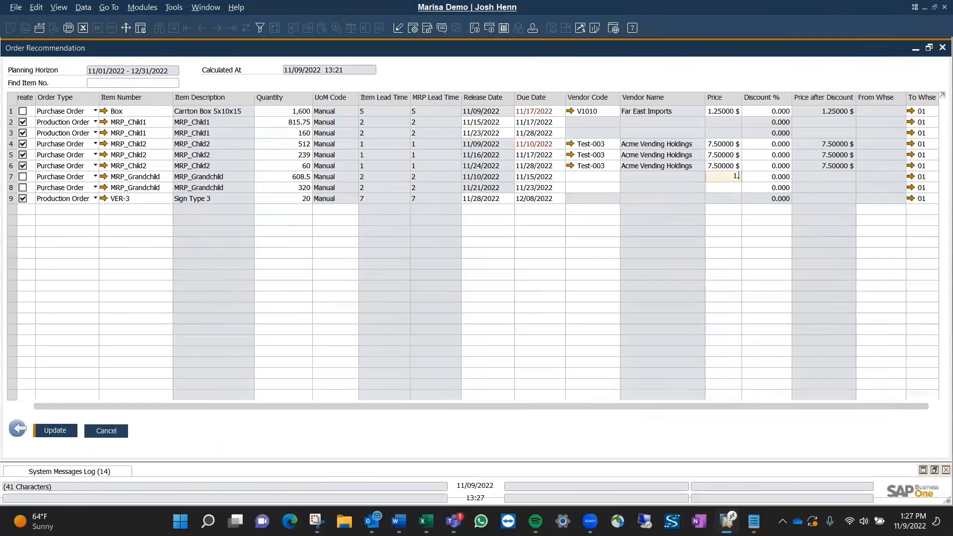
left_click(722, 187)
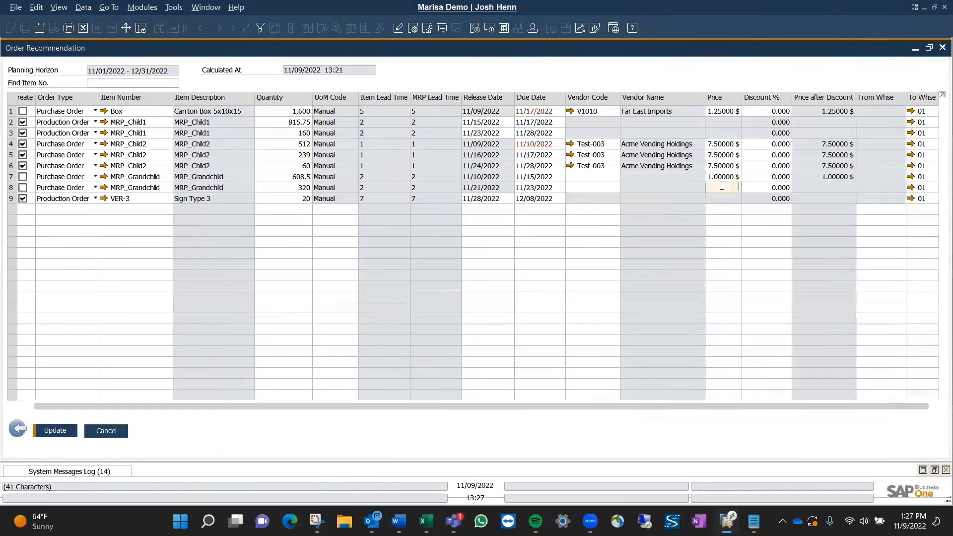
type("1")
key("Tab")
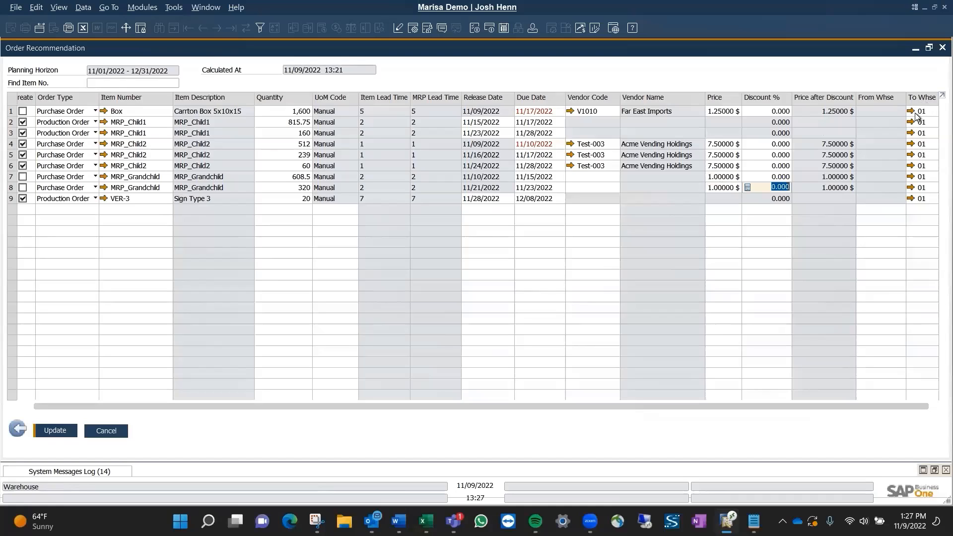
Assign MRP_Child2's vendor, Acme Vending Holdings, to both MRP_Grandchild recommendations and update their prices according to the new vendor.
left_click(594, 177)
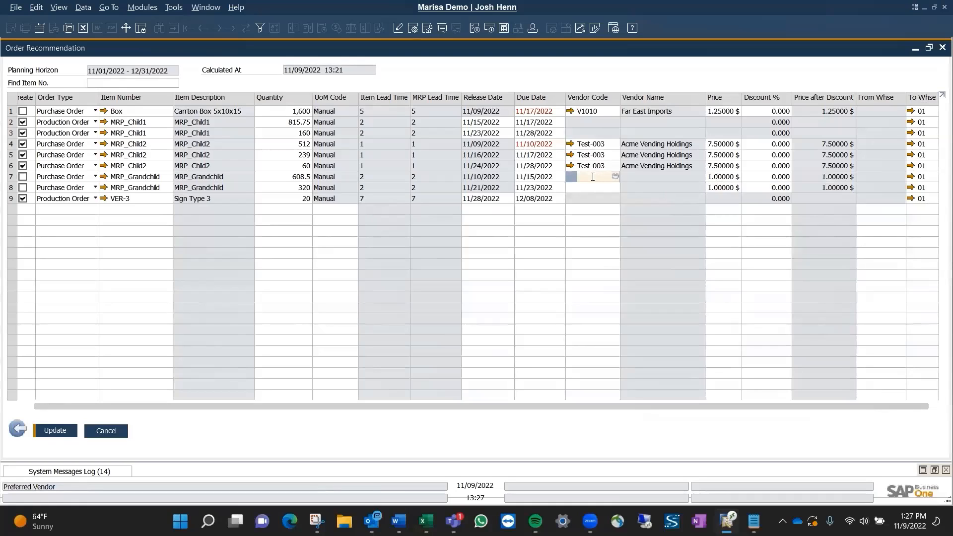
left_click(594, 165)
key("ctrl+c")
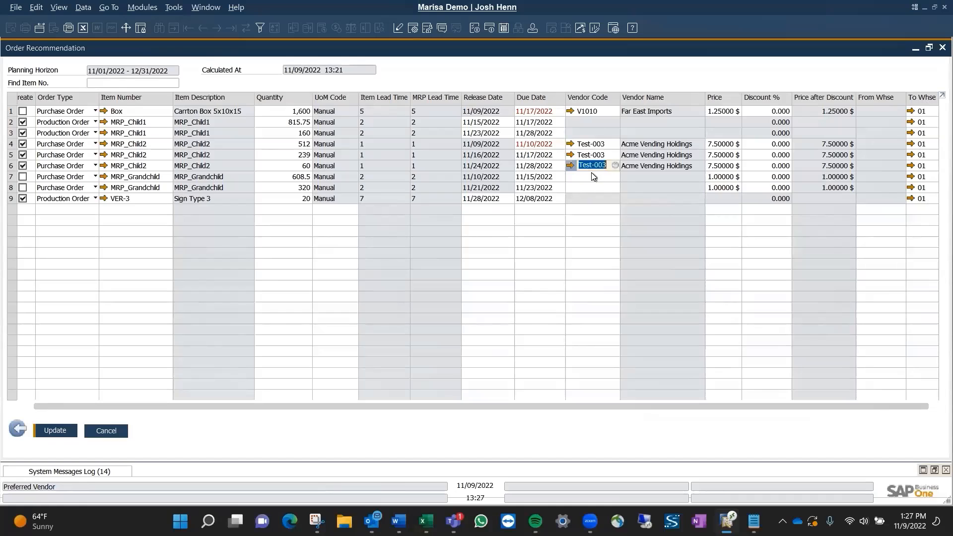
left_click(592, 177)
key("ctrl+v")
left_click(591, 188)
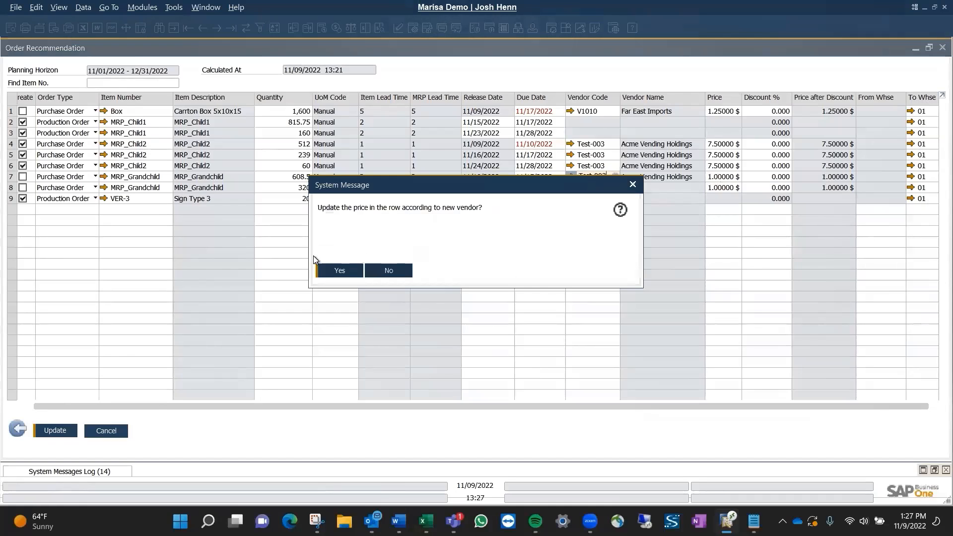
left_click(340, 270)
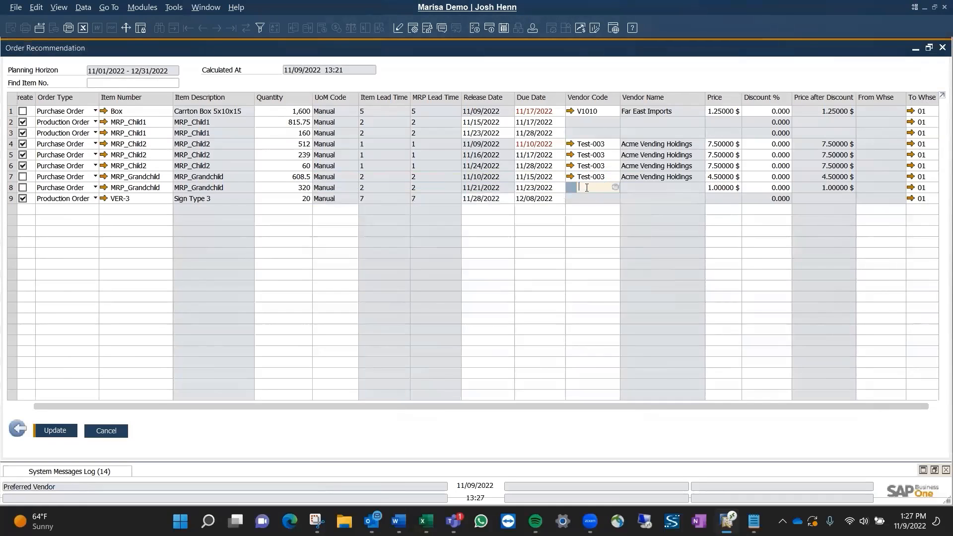
key("ctrl+v")
left_click_drag(246, 406, 159, 406)
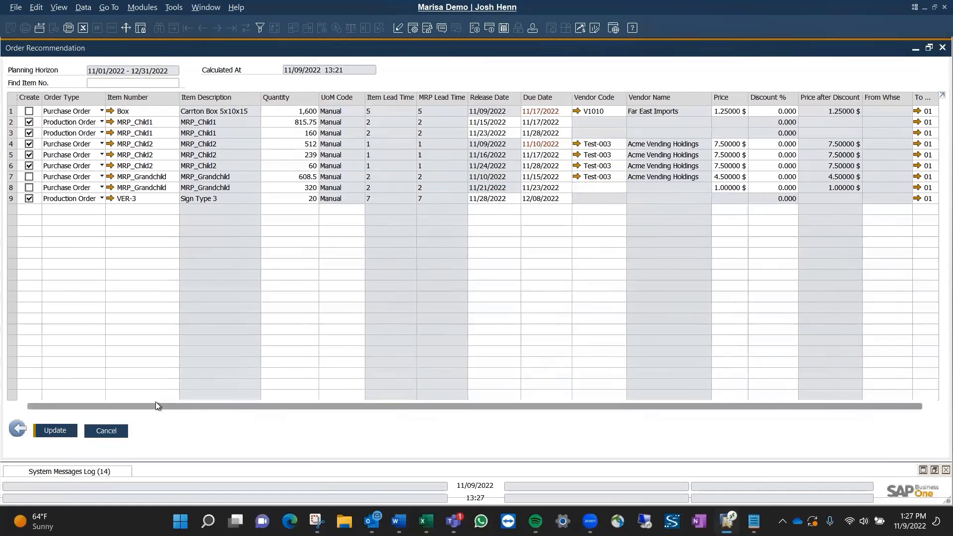
left_click(55, 431)
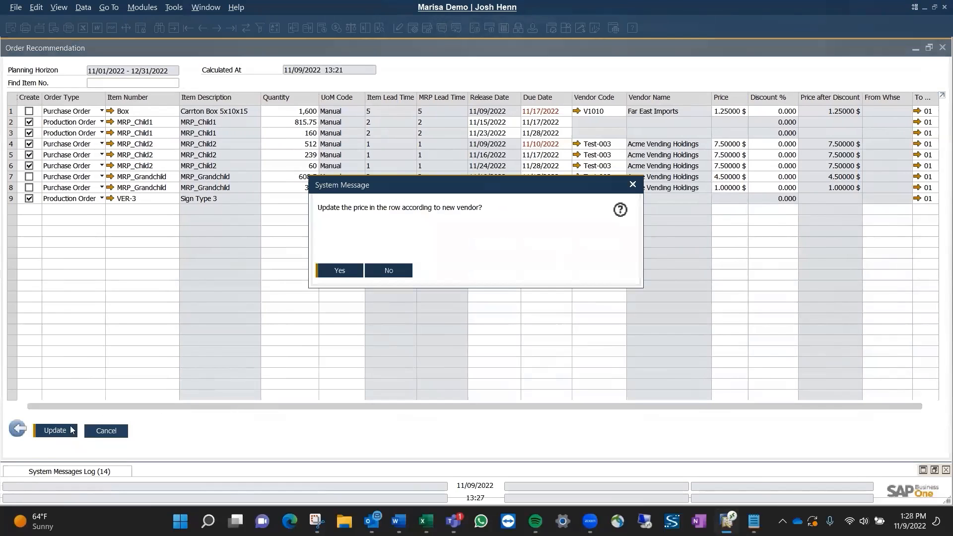
left_click(331, 271)
Create the orders for the marked recommendations, then close the order recommendation report and its selection criteria.
left_click(72, 430)
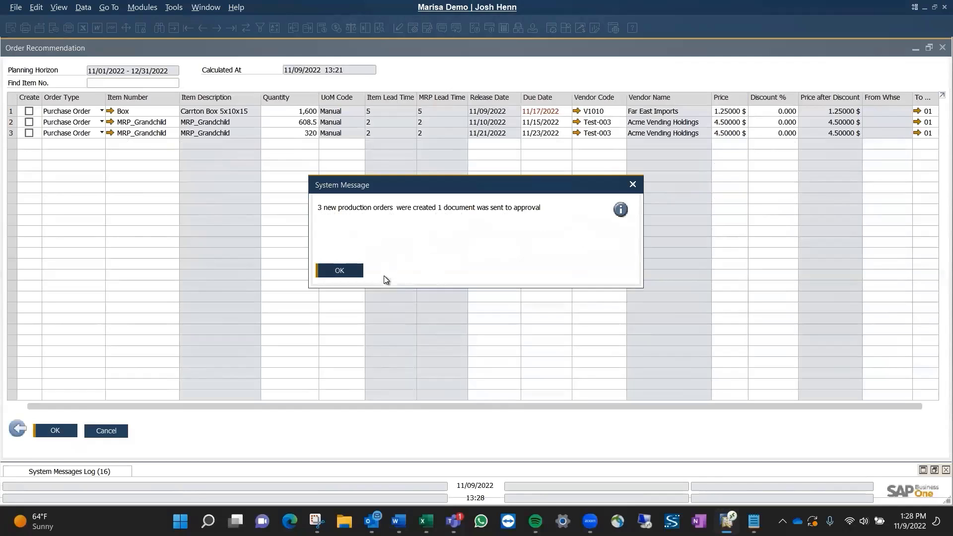
left_click(342, 272)
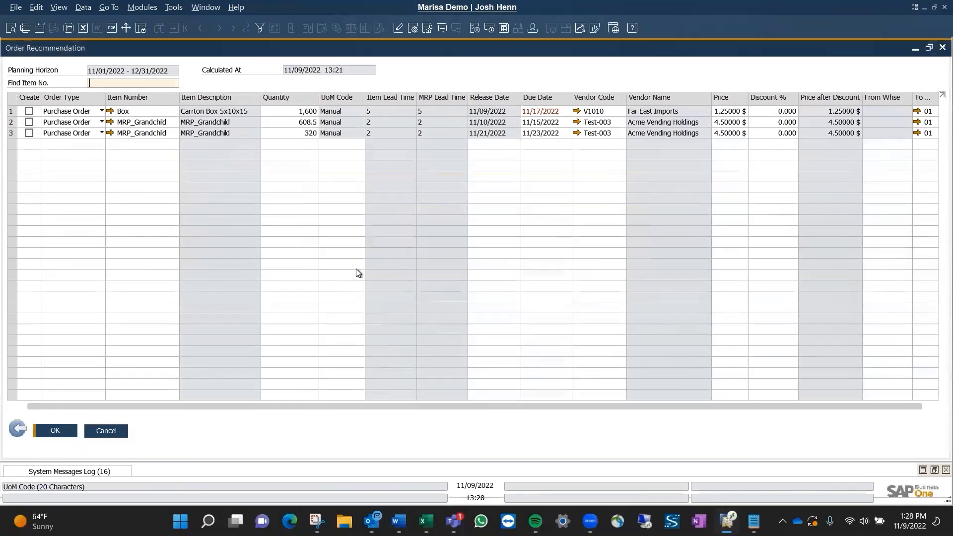
left_click(940, 48)
left_click(619, 147)
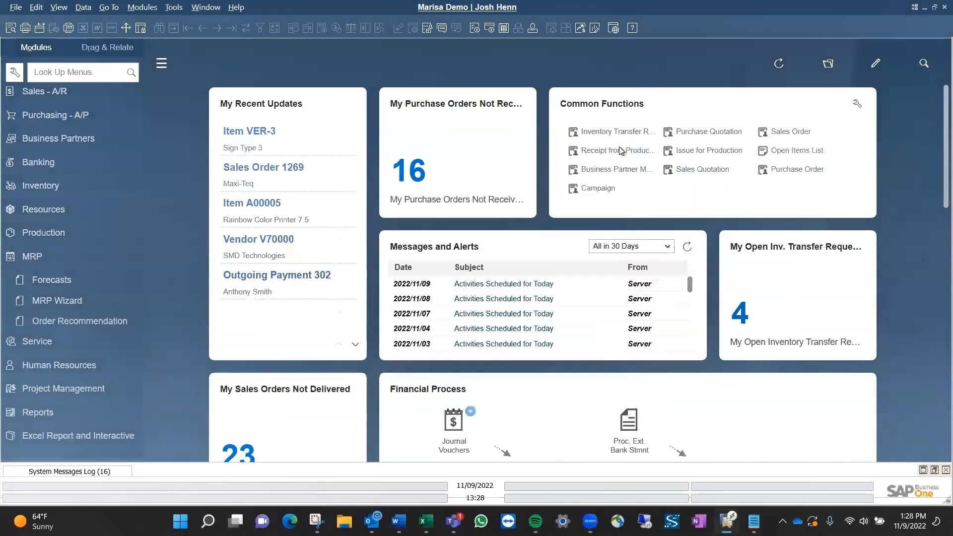
Search the menus for "production", open the Production Order form, and display the last production order record.
left_click(83, 75)
type("production")
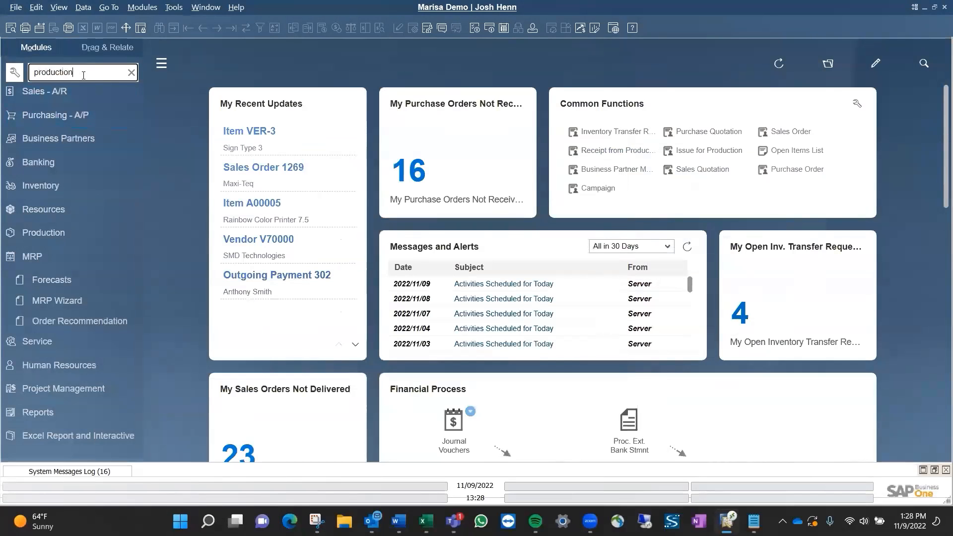
left_click(81, 180)
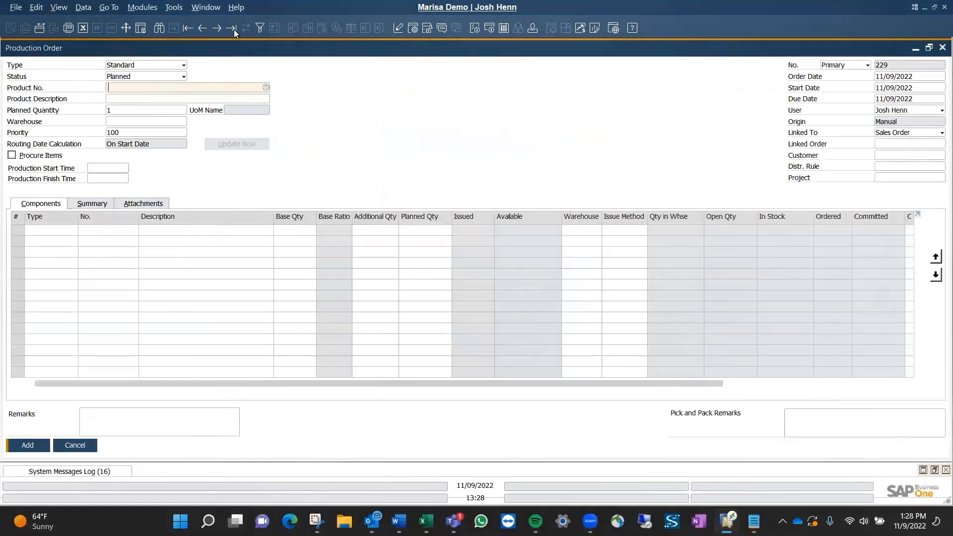
left_click(231, 28)
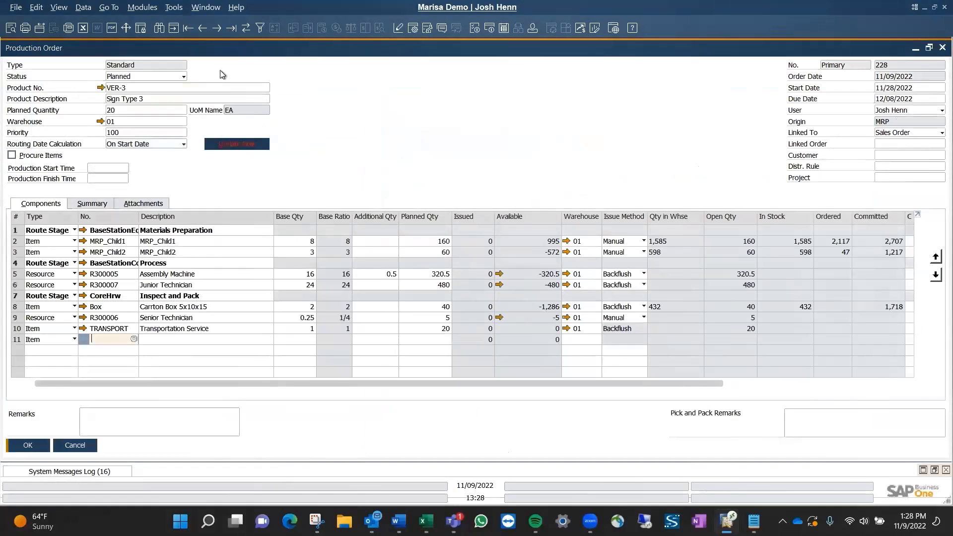